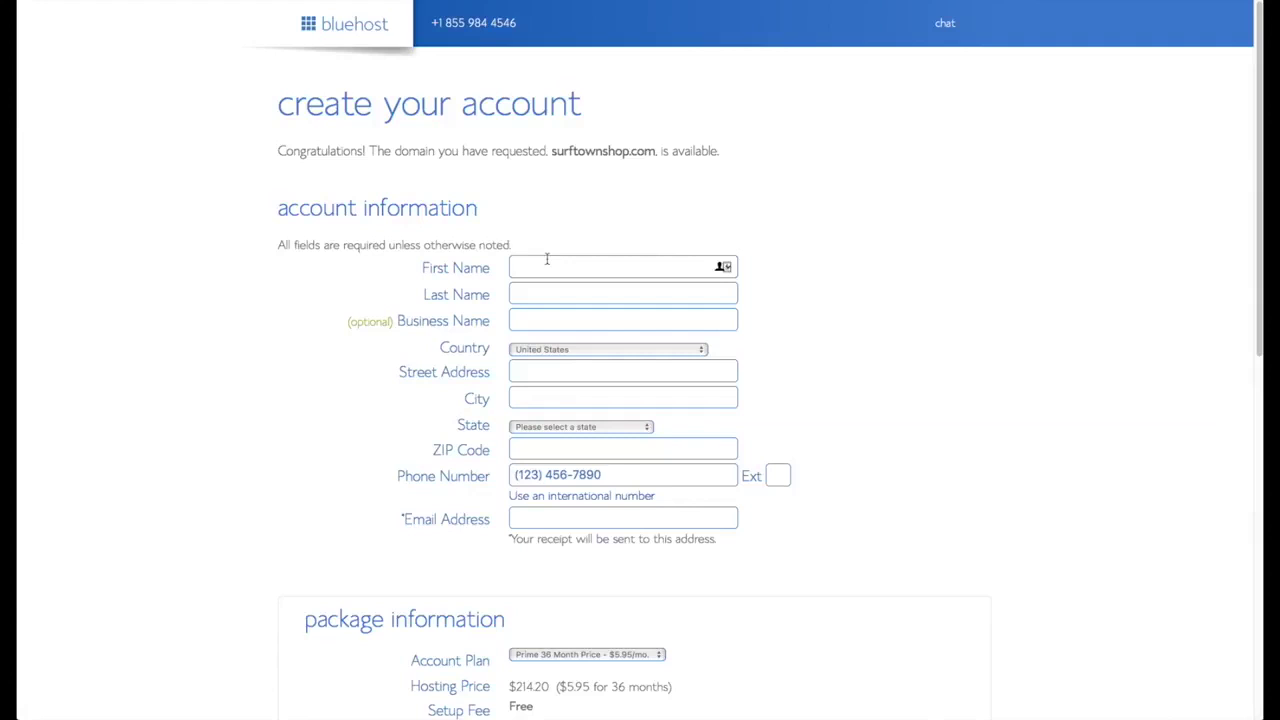
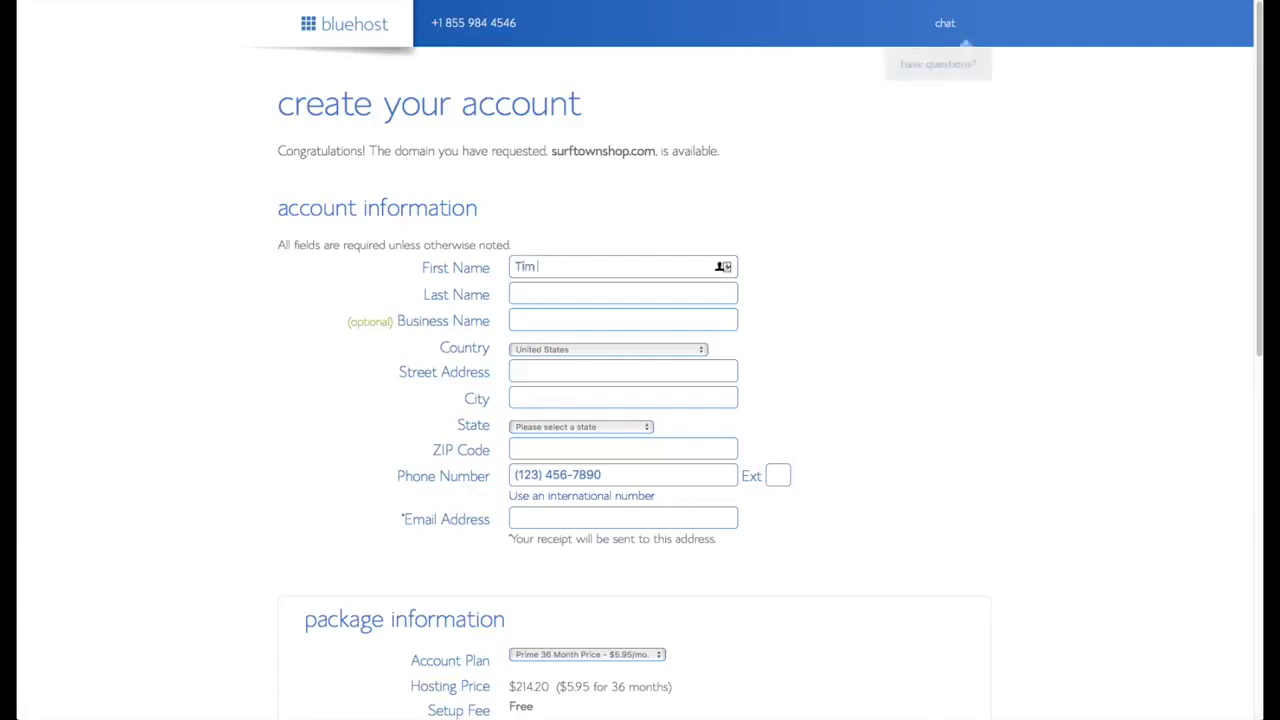
- Enter the account holder's first and last name in the Bluehost account form
key("Tab")
key("Tab")
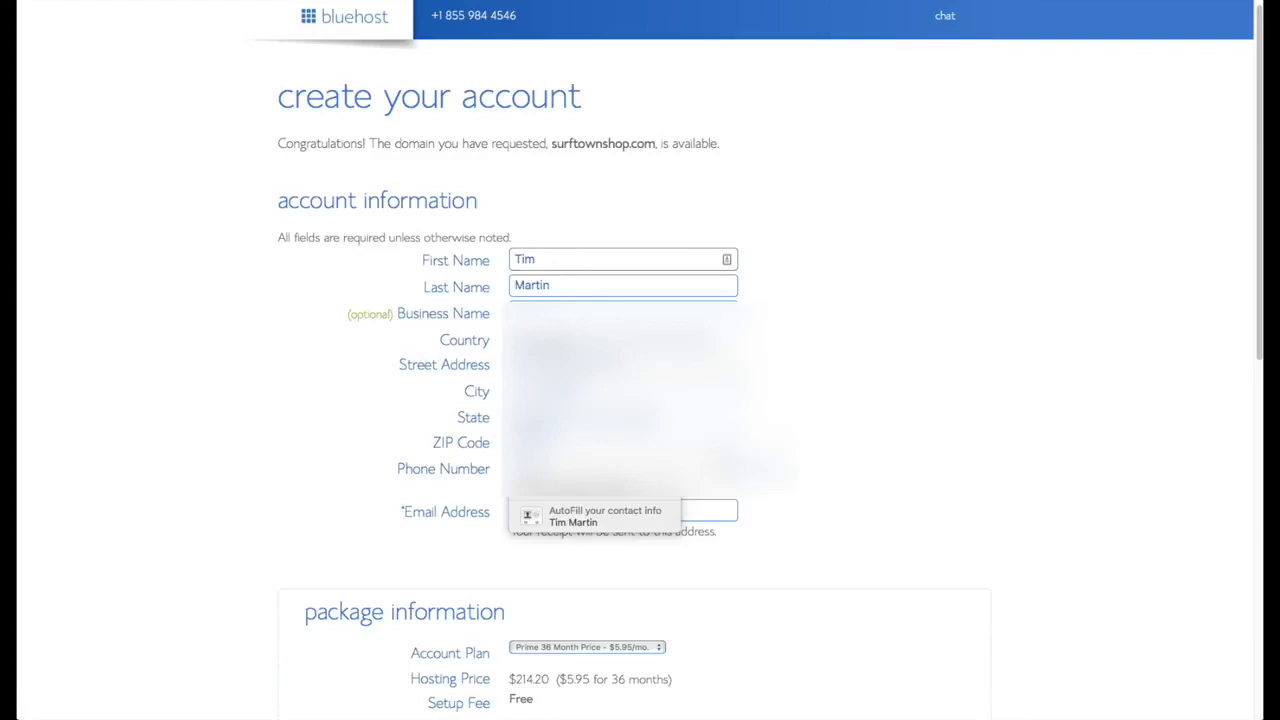
- Fill in the account e-mail address and accept the suggested address
left_click(594, 512)
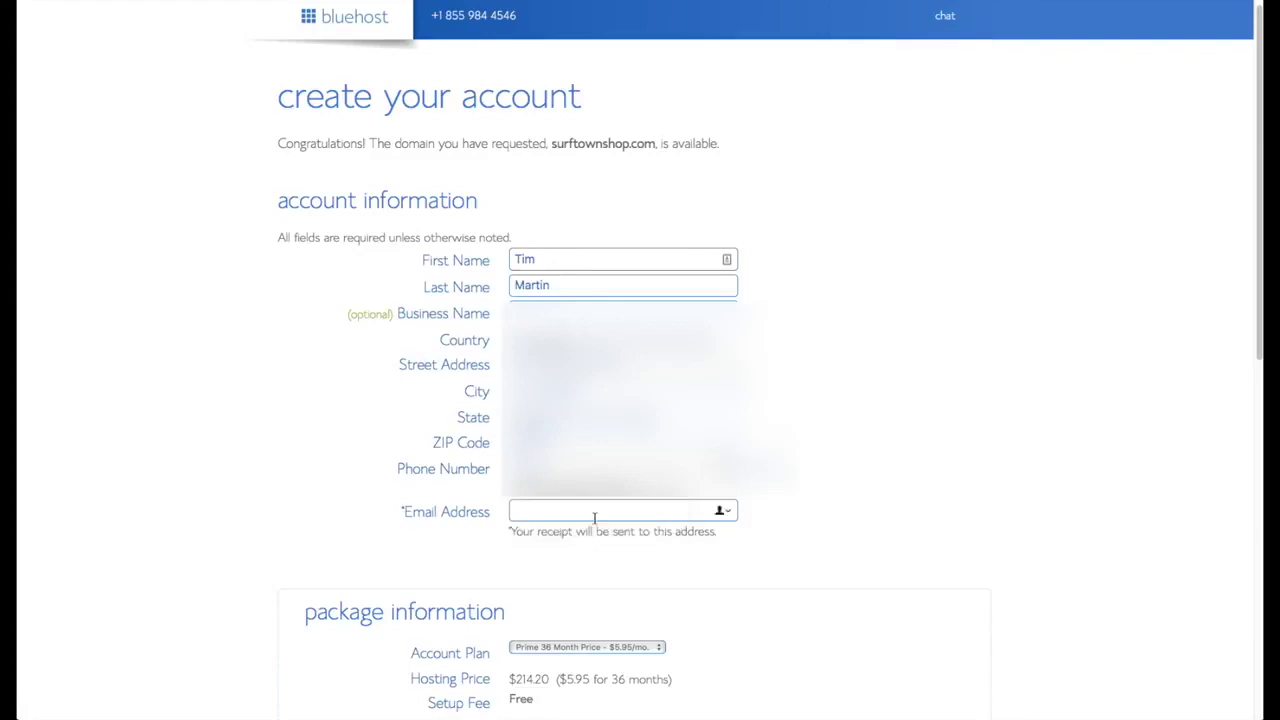
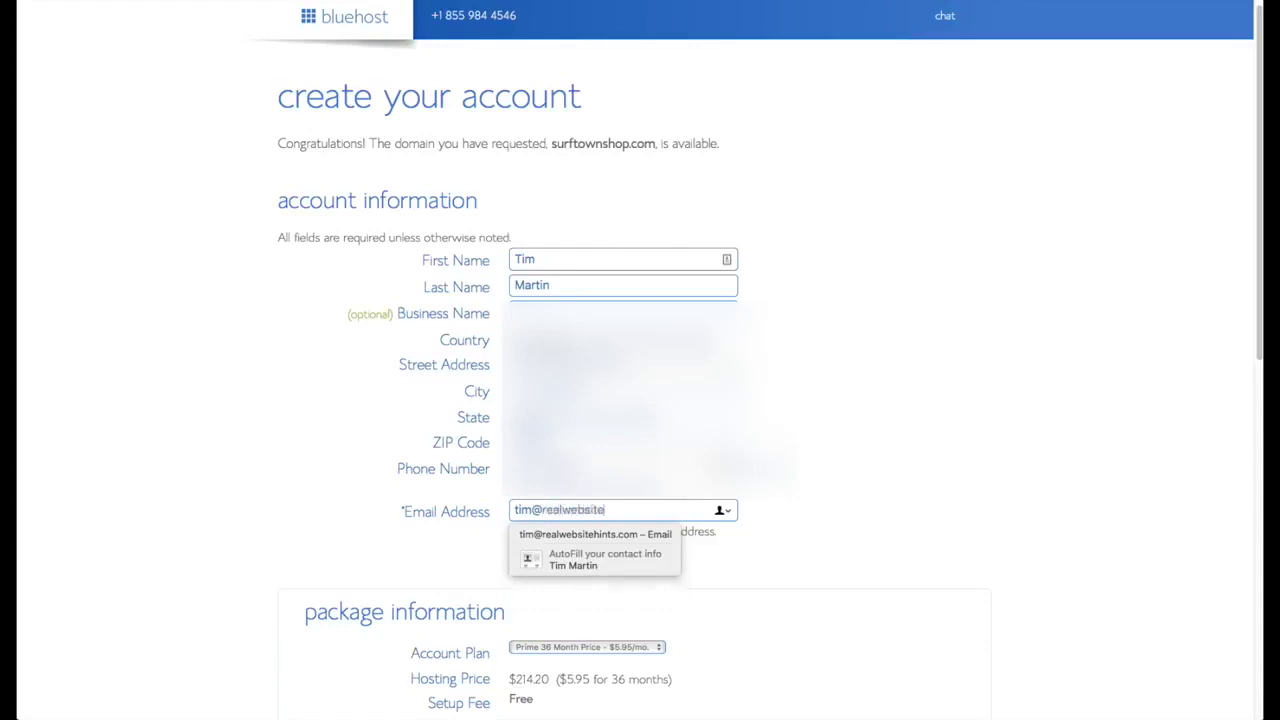
left_click(869, 557)
scroll(869, 557, "down", 3)
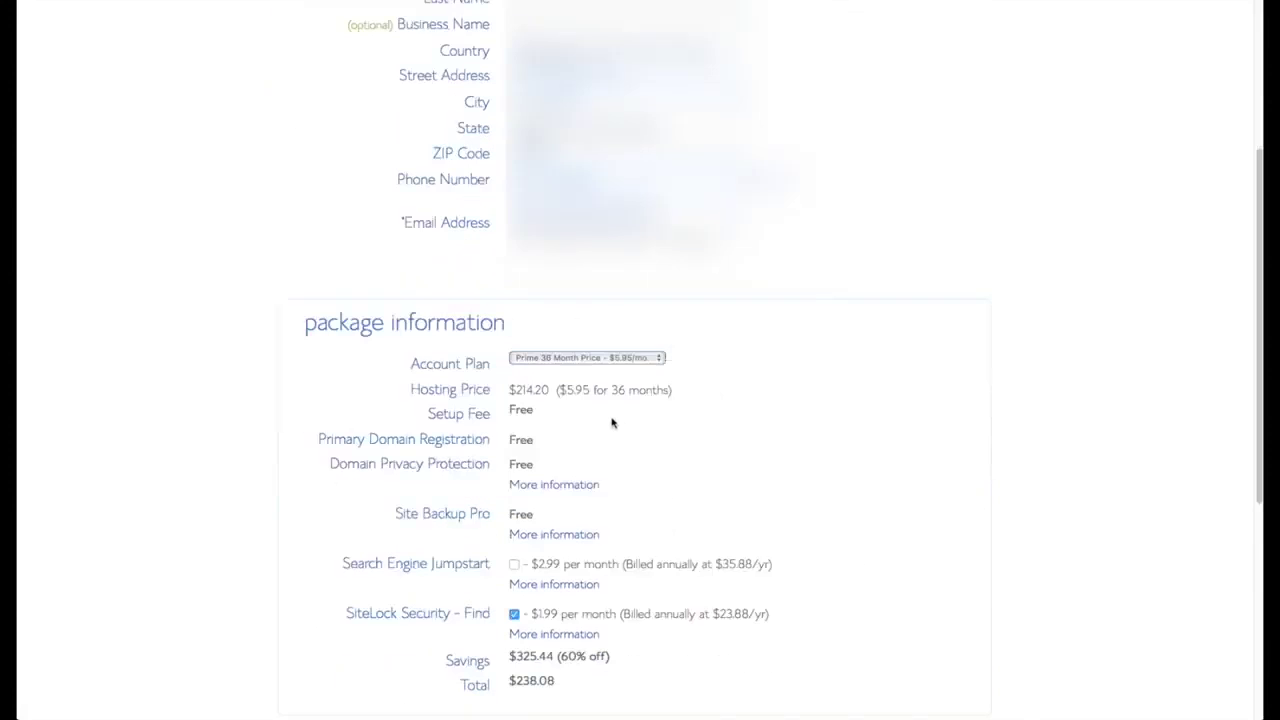
- Switch the account plan to Prime 12 Month Price ($131.28) and enter the credit card details
left_click(658, 360)
left_click(650, 334)
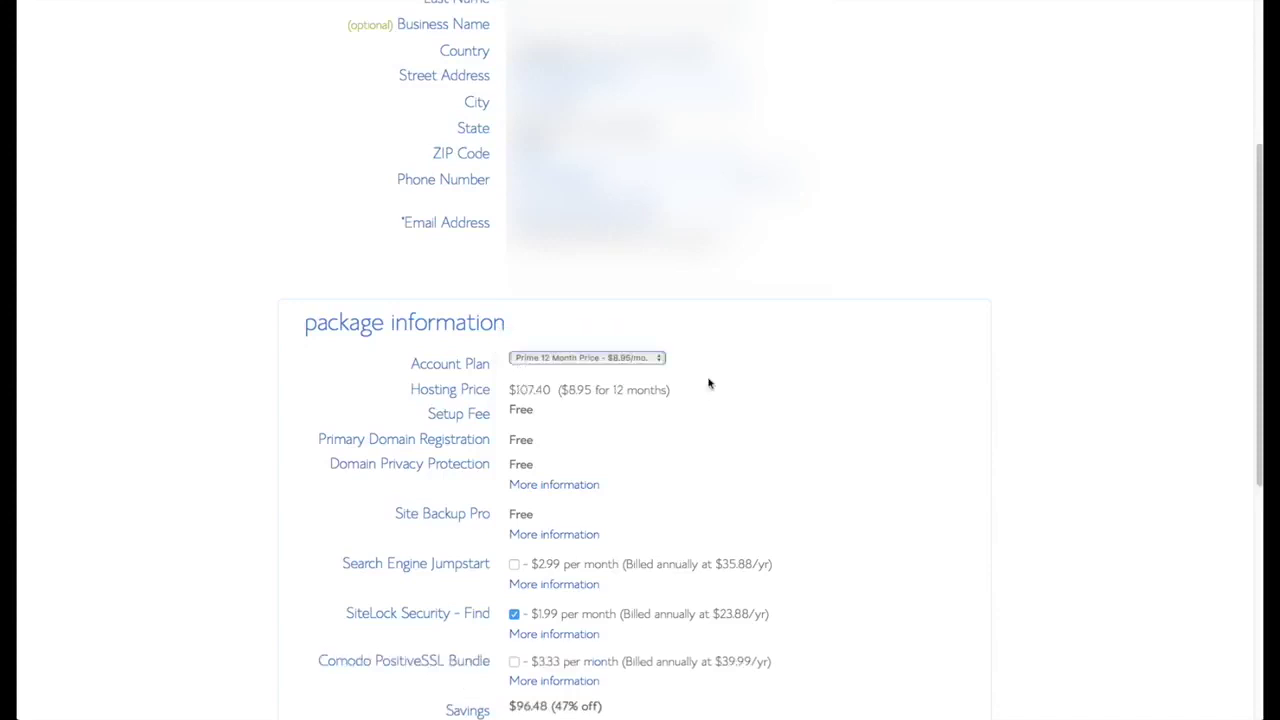
scroll(790, 425, "down", 2)
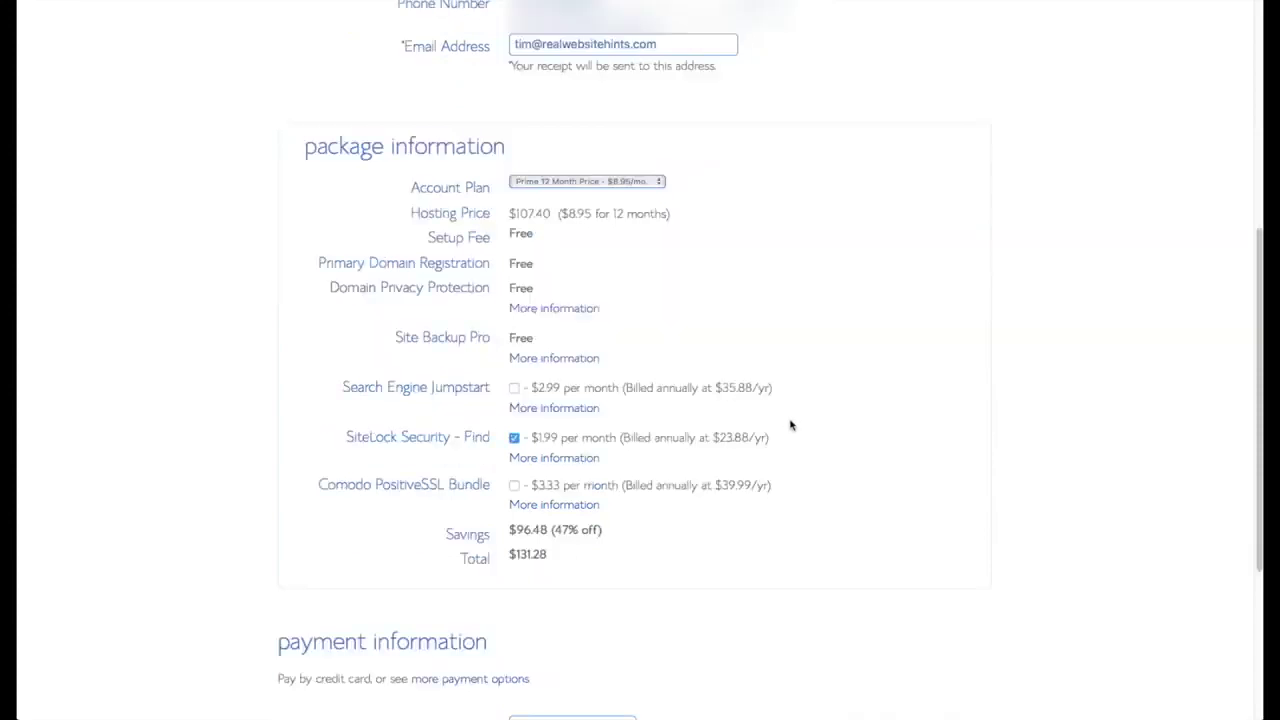
scroll(791, 446, "down", 3)
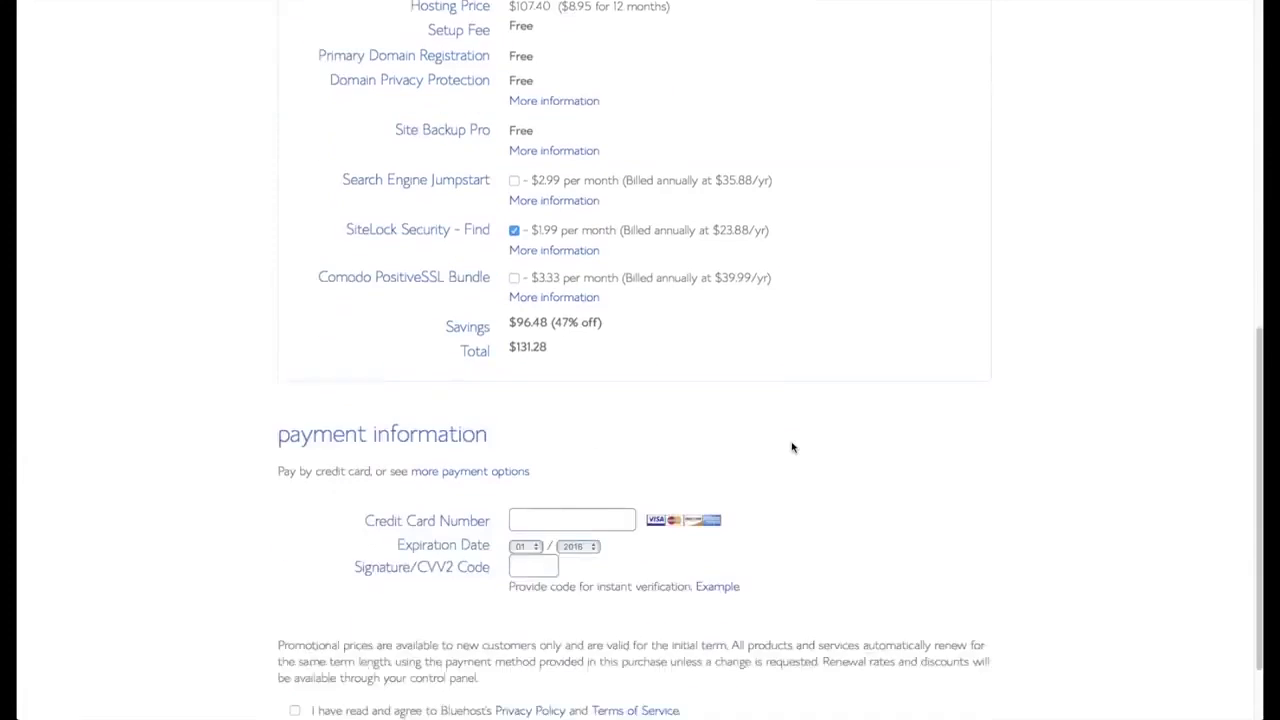
left_click(585, 486)
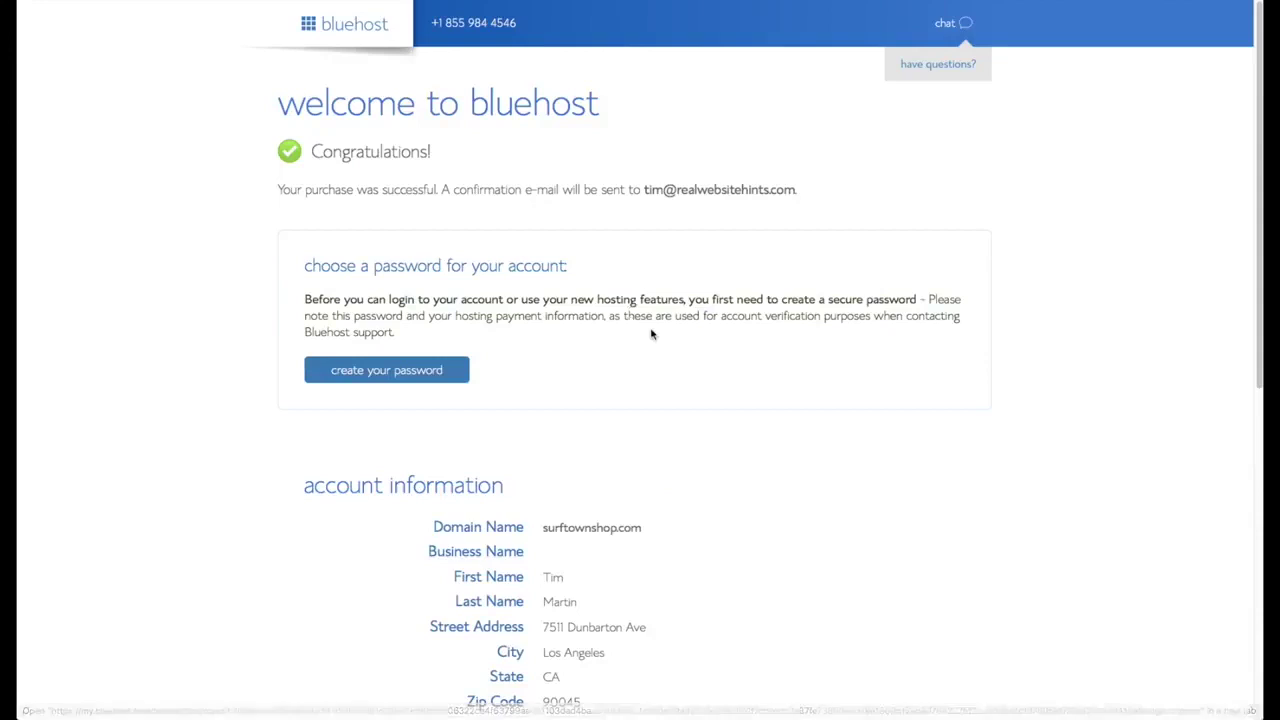
scroll(651, 334, "down", 1)
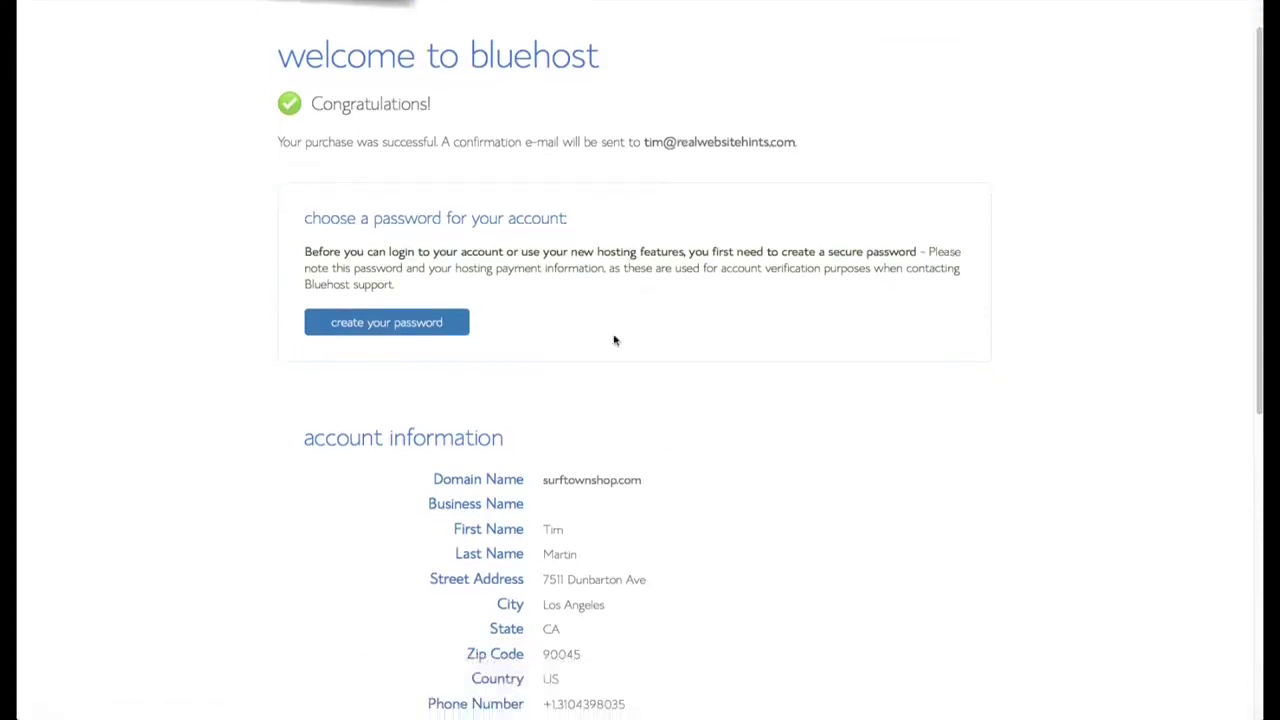
- Create a LastPass-generated secure account password, accept the terms and submit it
left_click(418, 323)
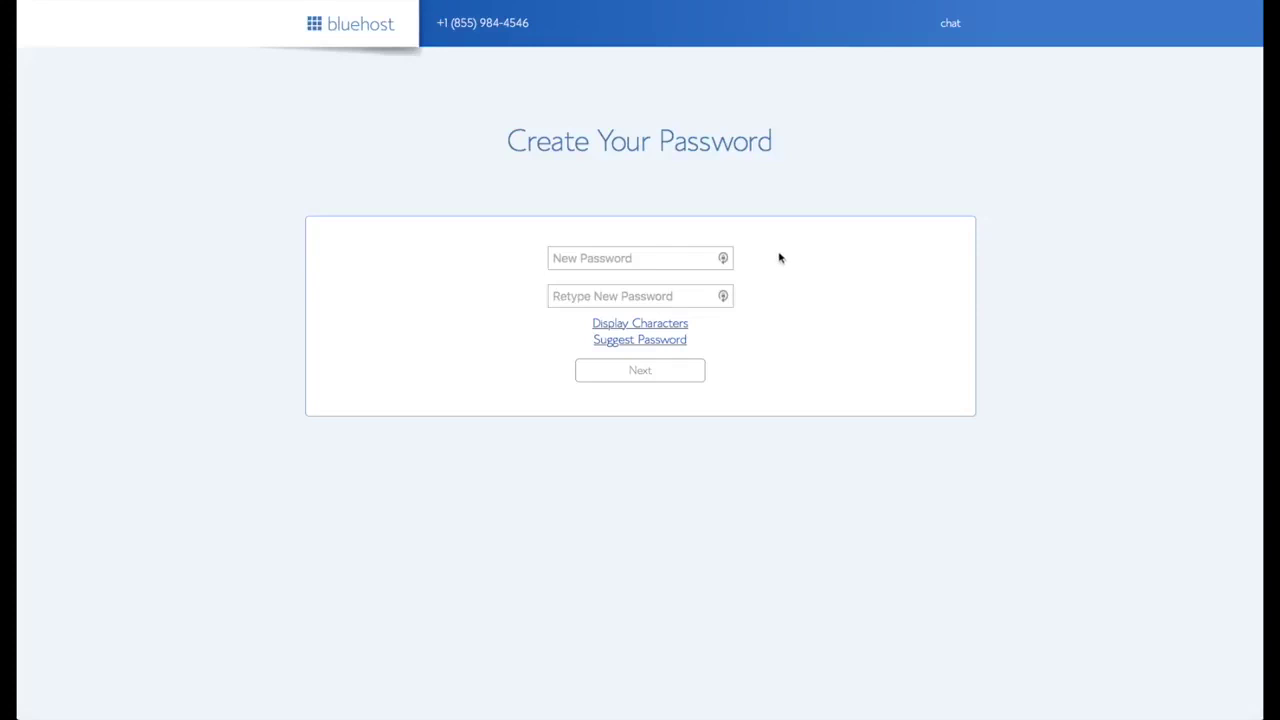
left_click(725, 259)
left_click(725, 259)
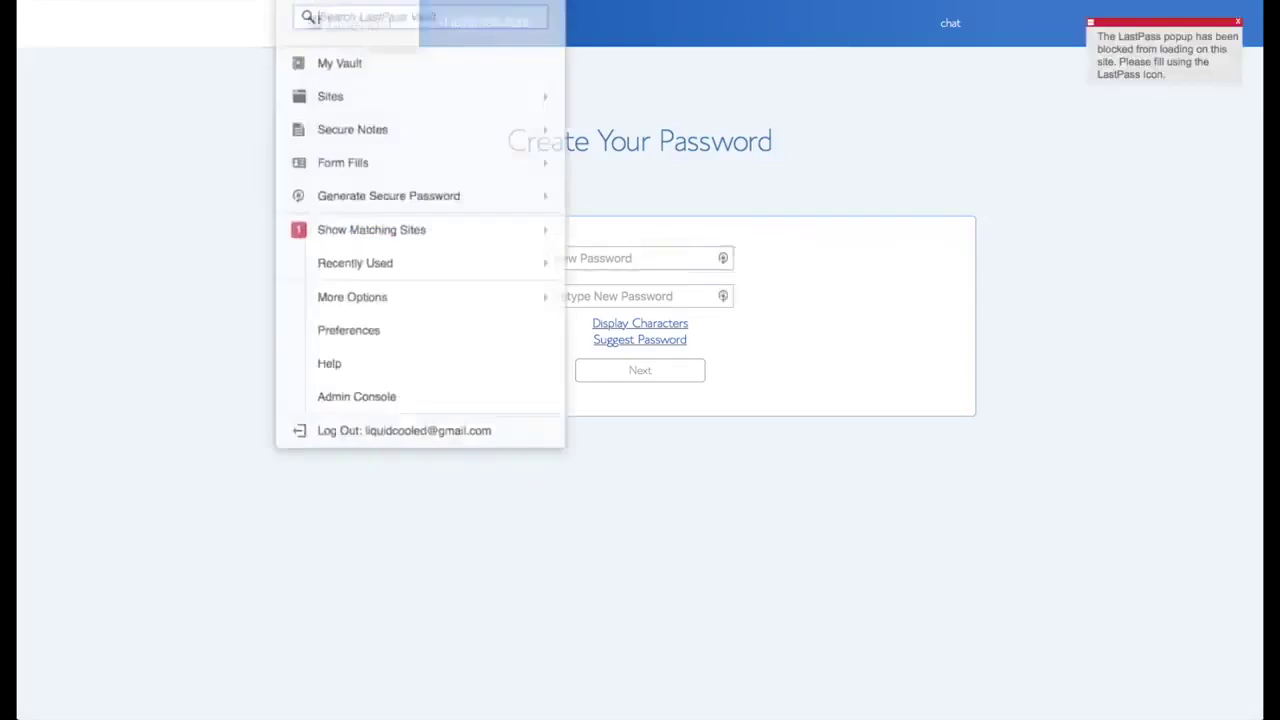
left_click(440, 171)
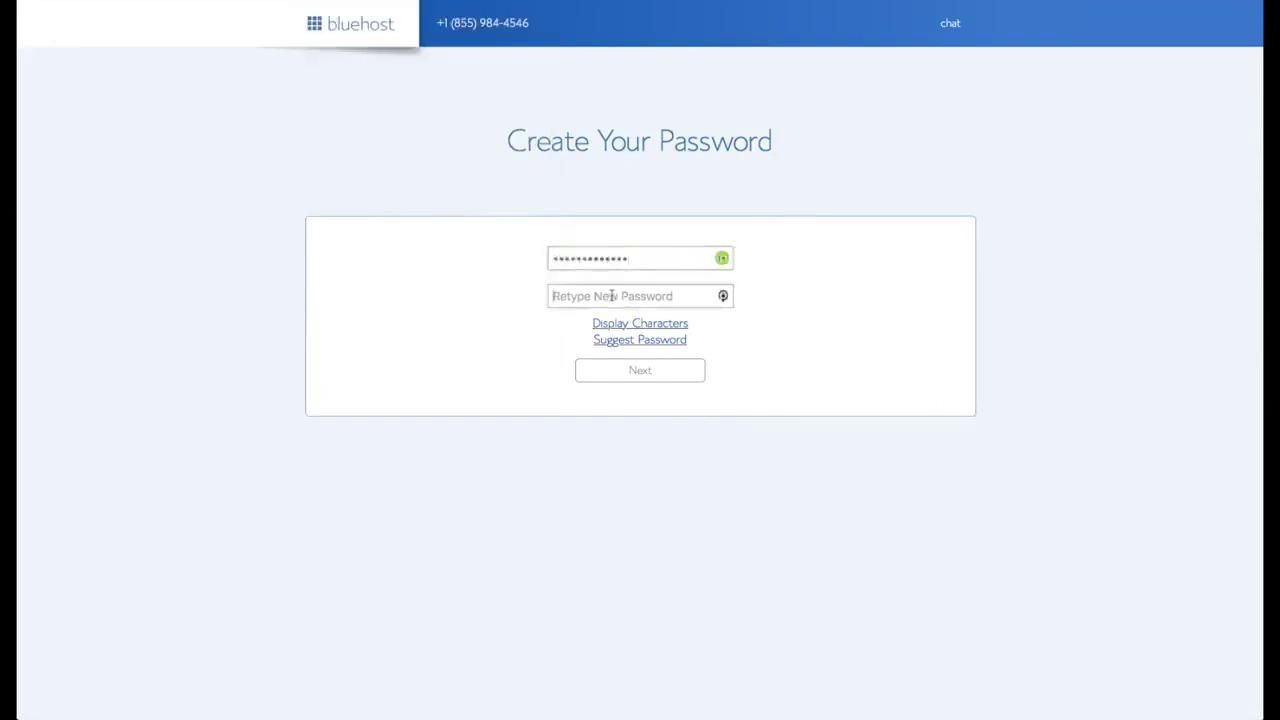
left_click(446, 367)
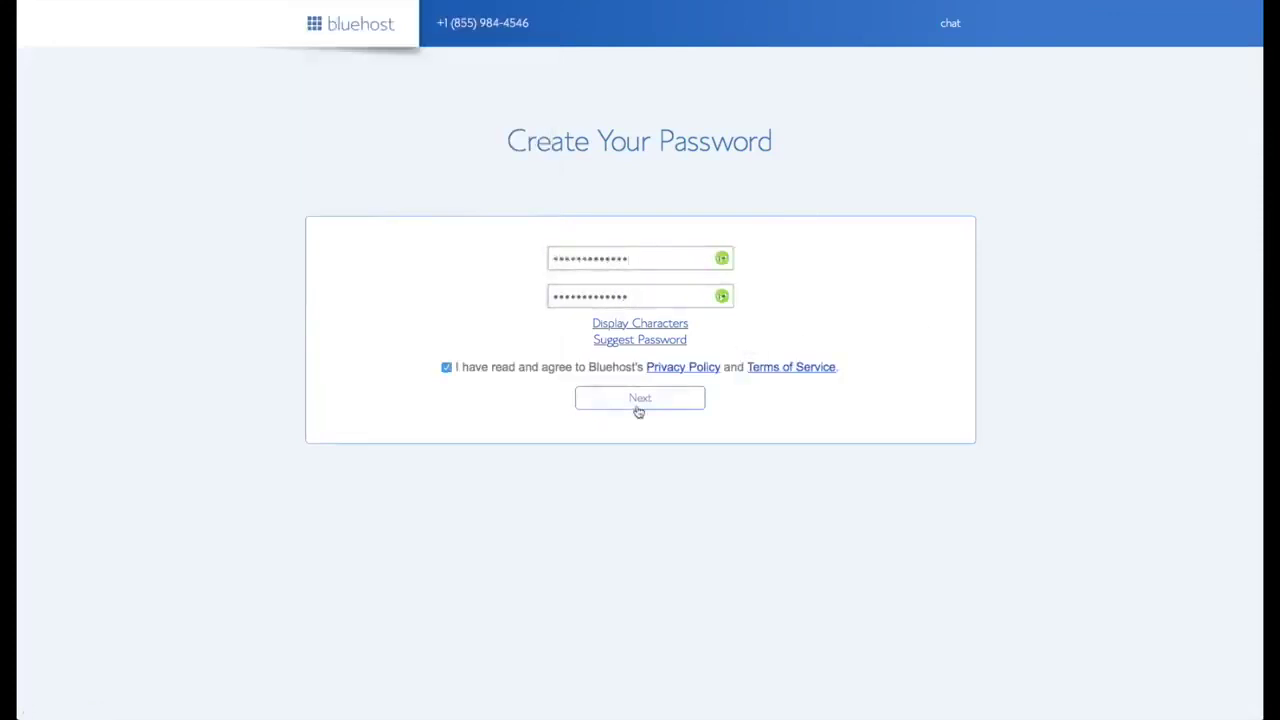
left_click(638, 404)
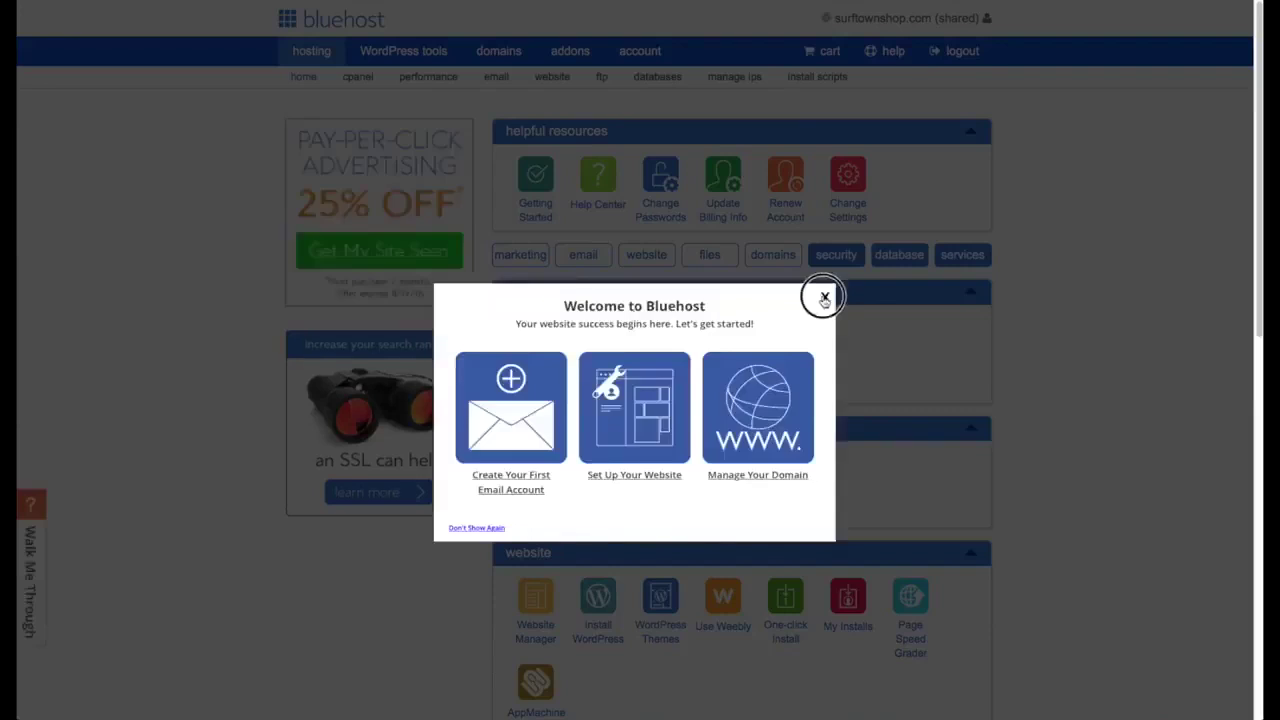
- Close the Welcome to Bluehost dialog and choose Install WordPress
left_click(823, 295)
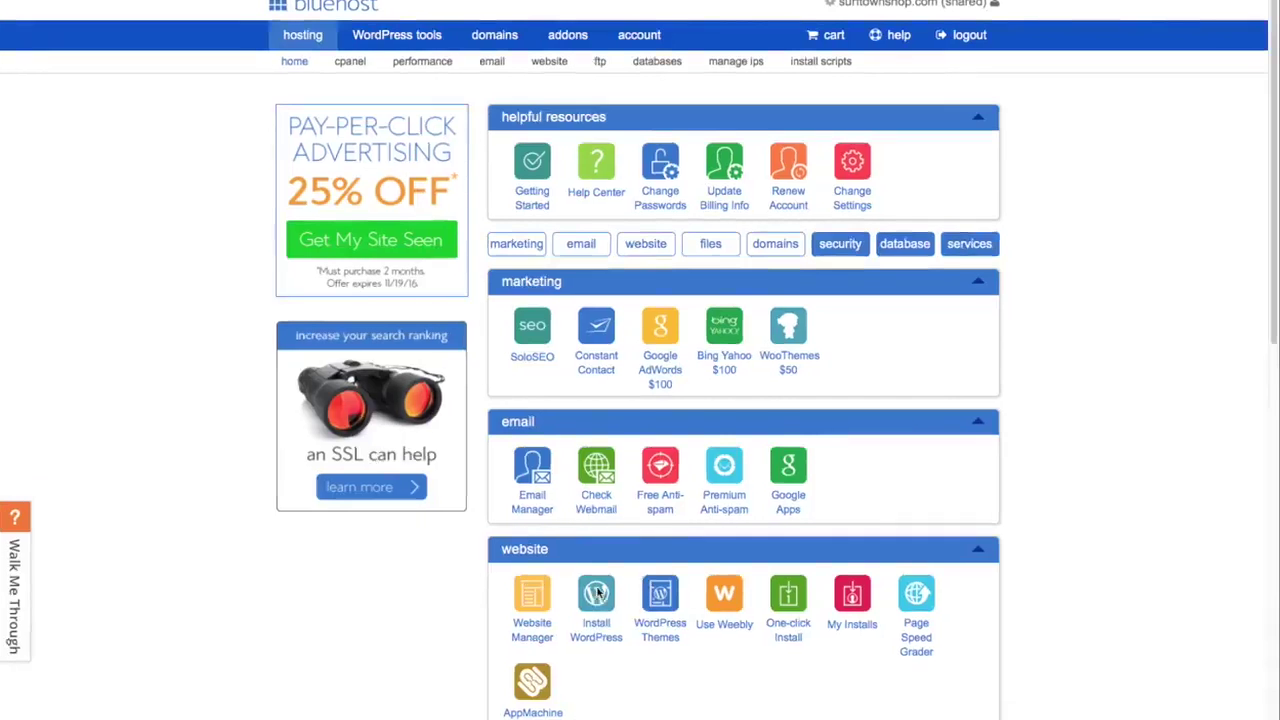
left_click(598, 592)
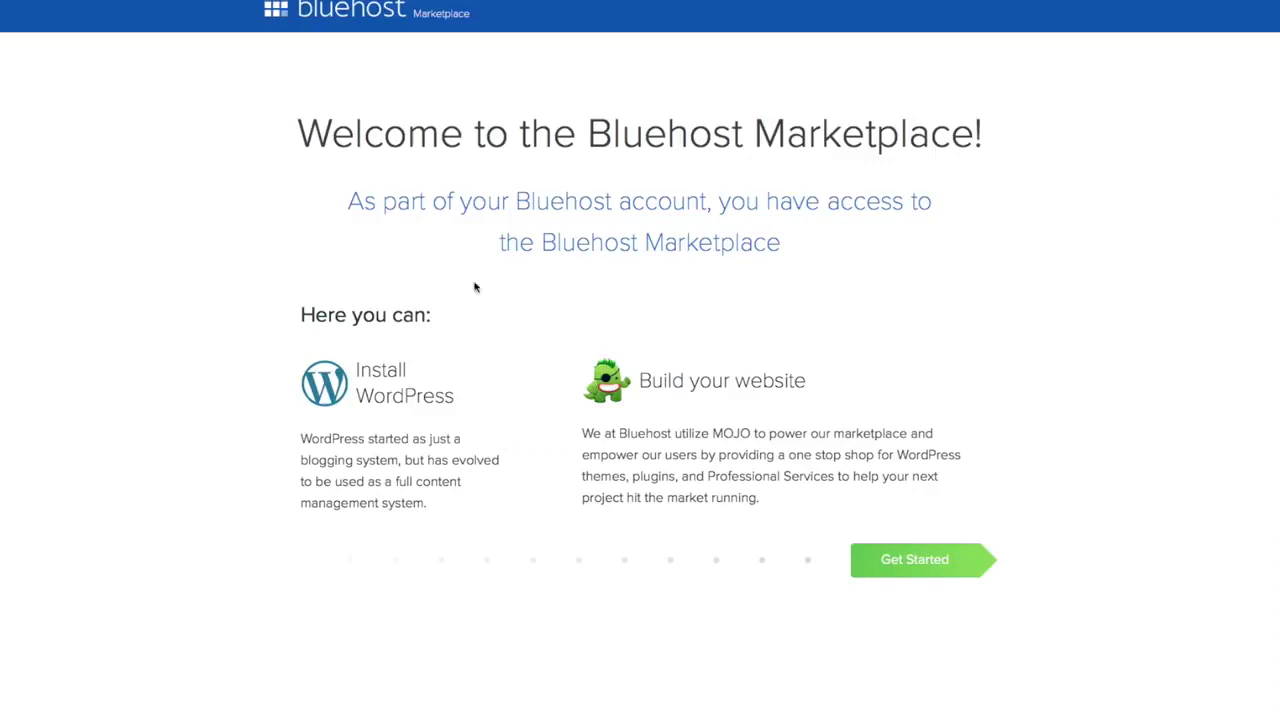
- Start the WordPress install with OptinMonster and Form Builder by Constant Contact unticked
left_click(920, 561)
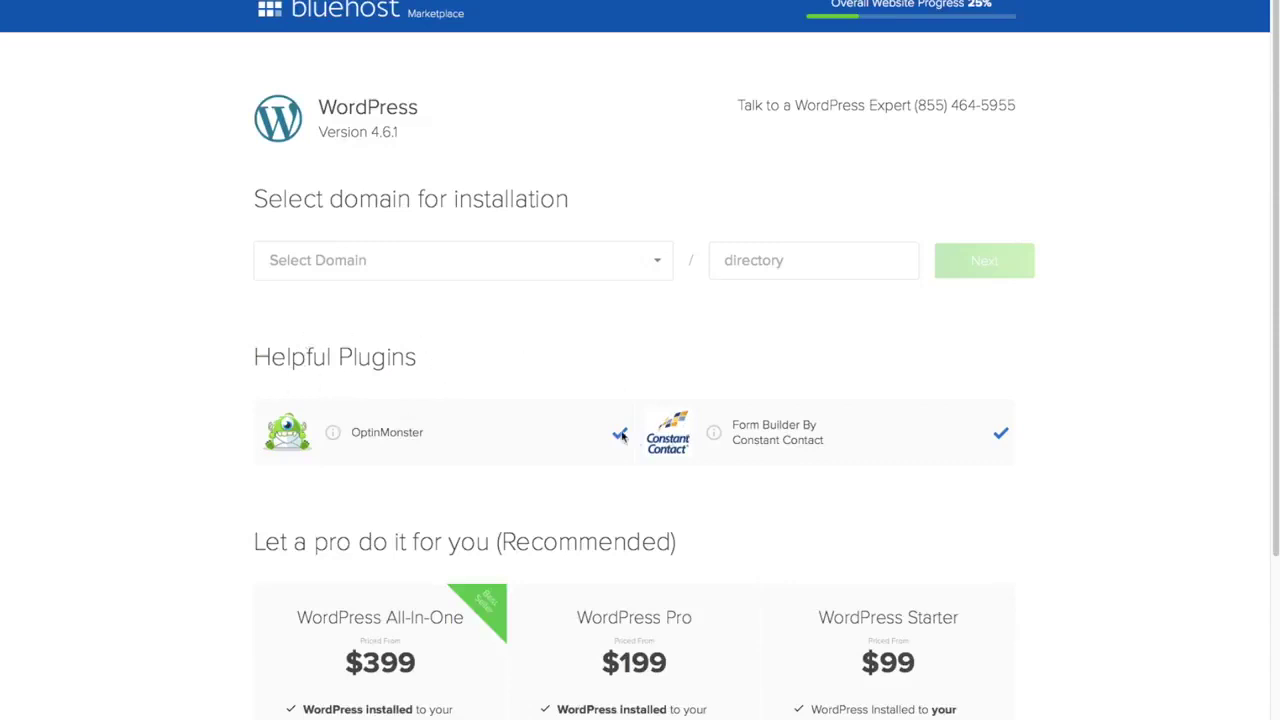
left_click(620, 433)
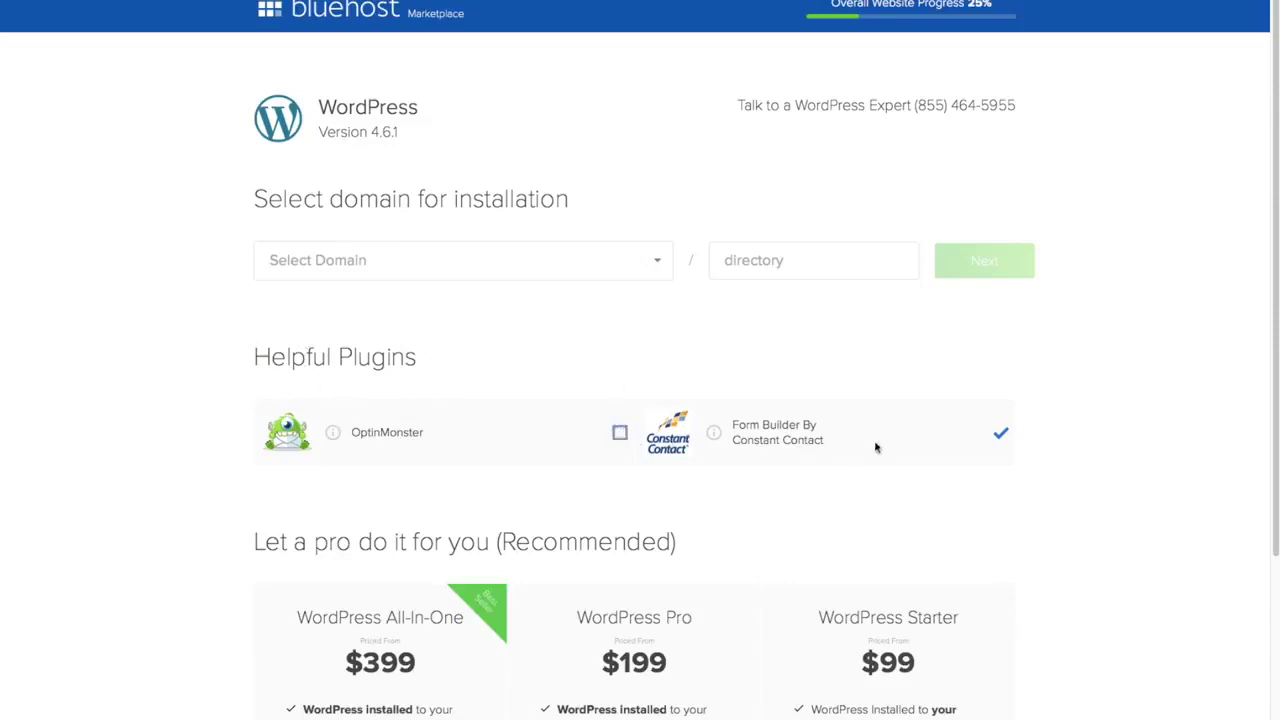
left_click(1001, 433)
left_click(659, 263)
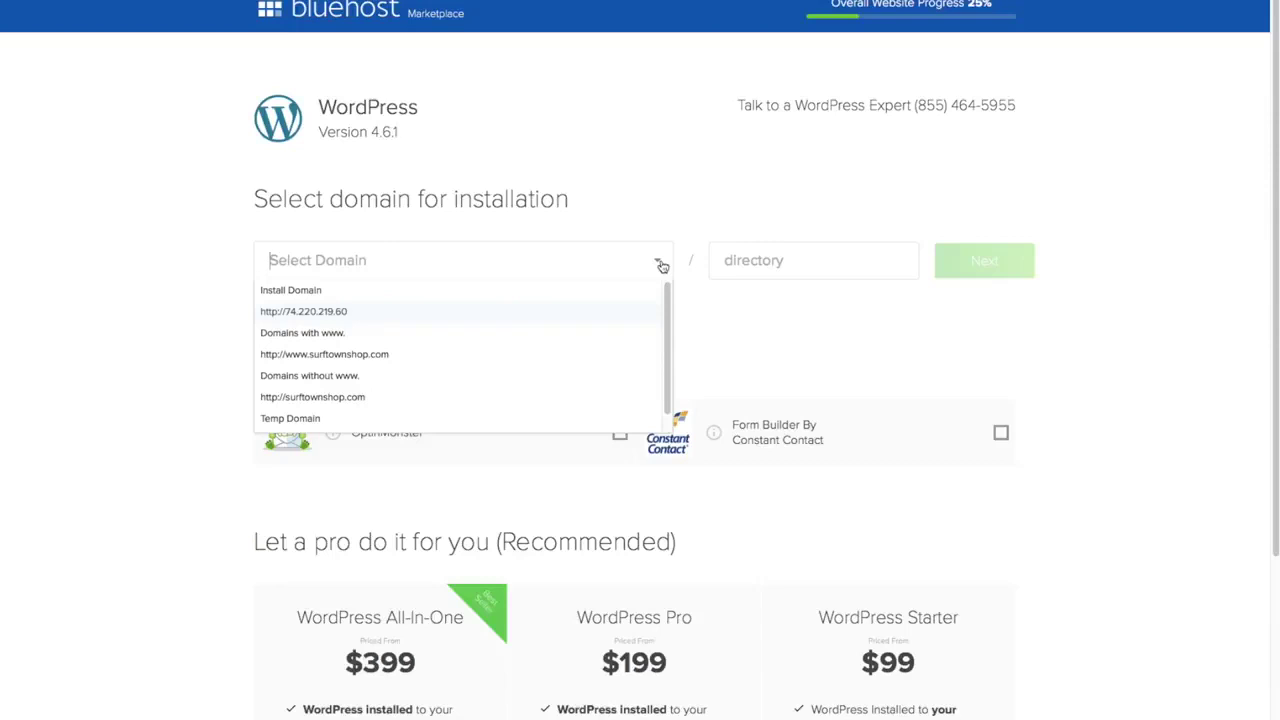
- Install WordPress on the surftownshop.com domain
left_click(407, 374)
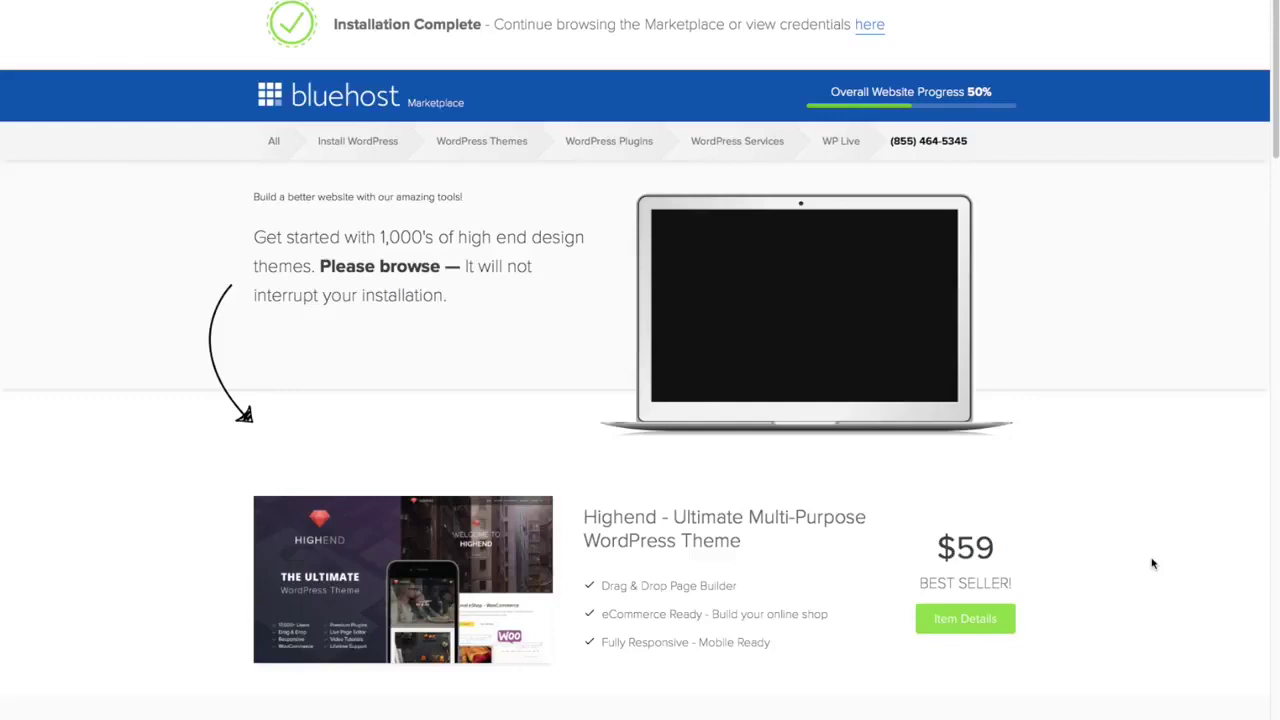
- View the login credentials for the new surftownshop.com WordPress installation
scroll(1150, 558, "down", 5)
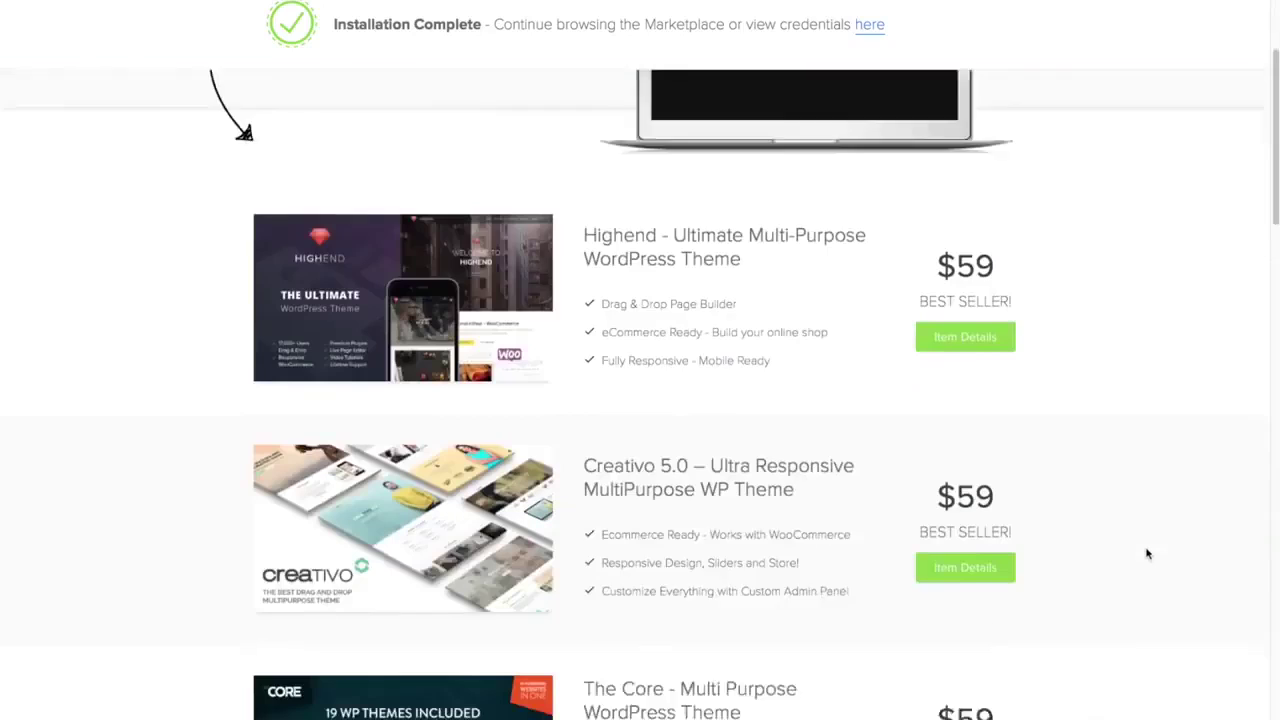
scroll(1148, 553, "down", 2)
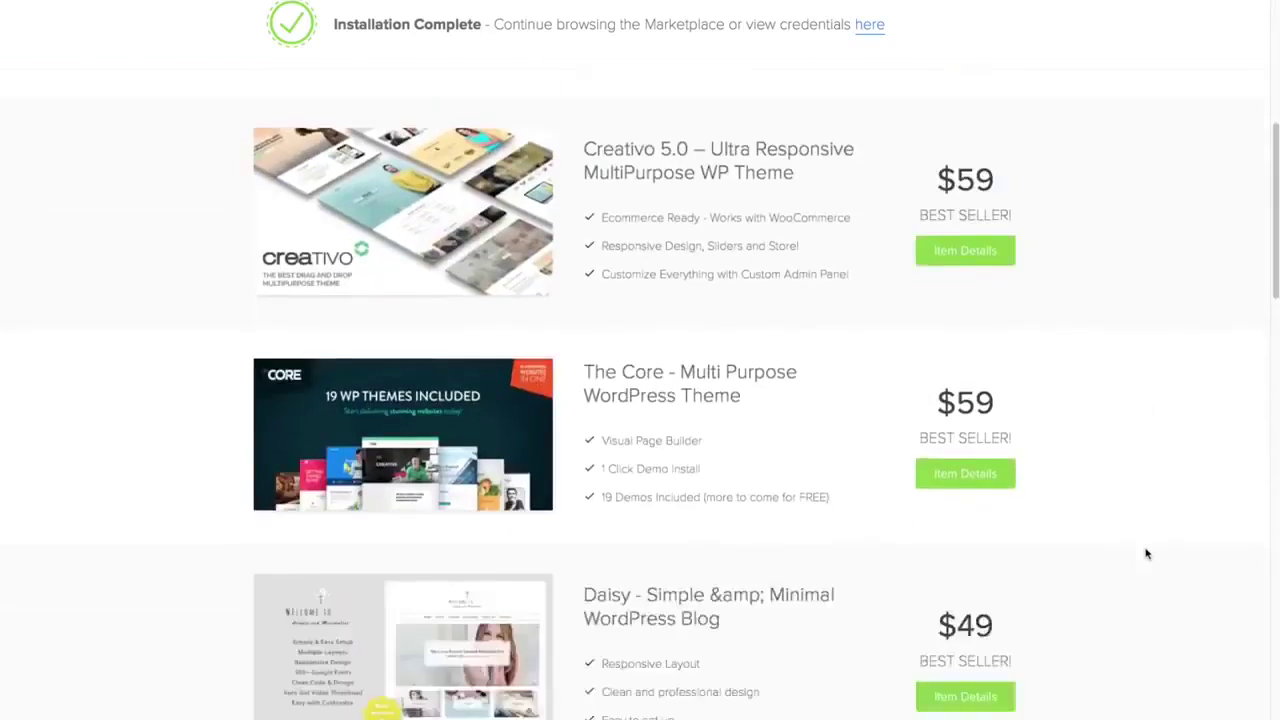
scroll(1148, 552, "up", 6)
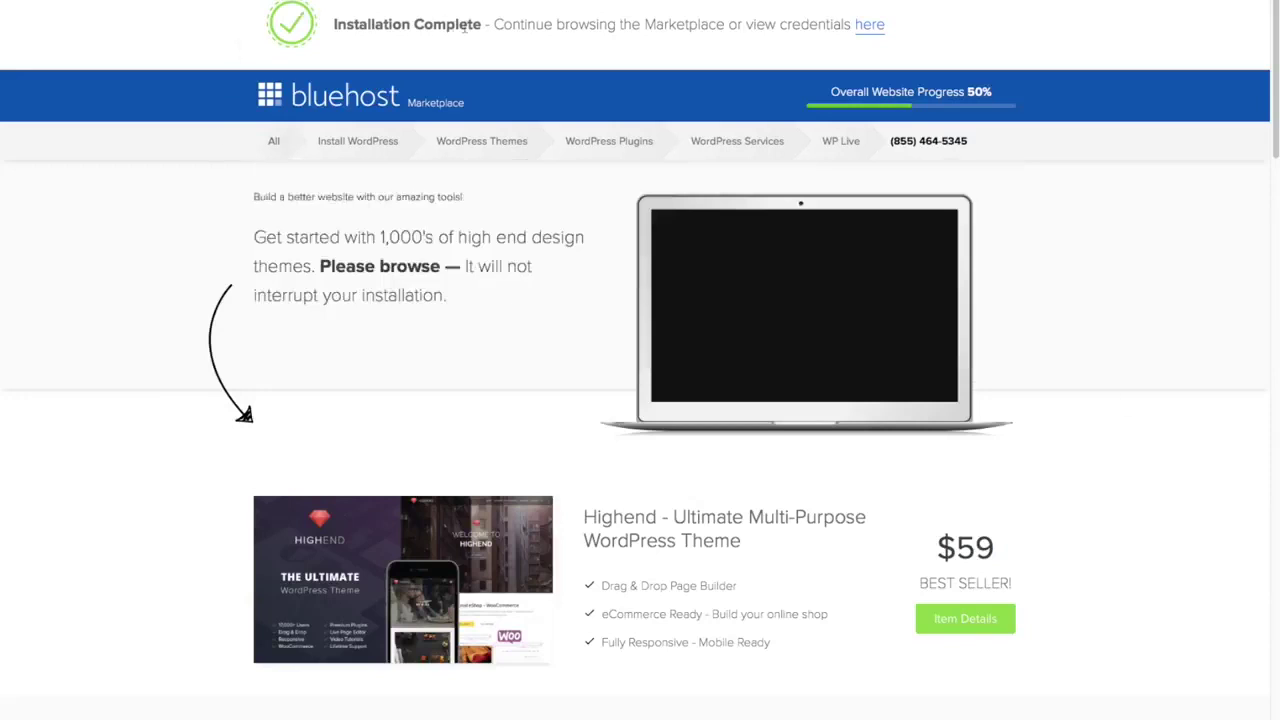
left_click(870, 28)
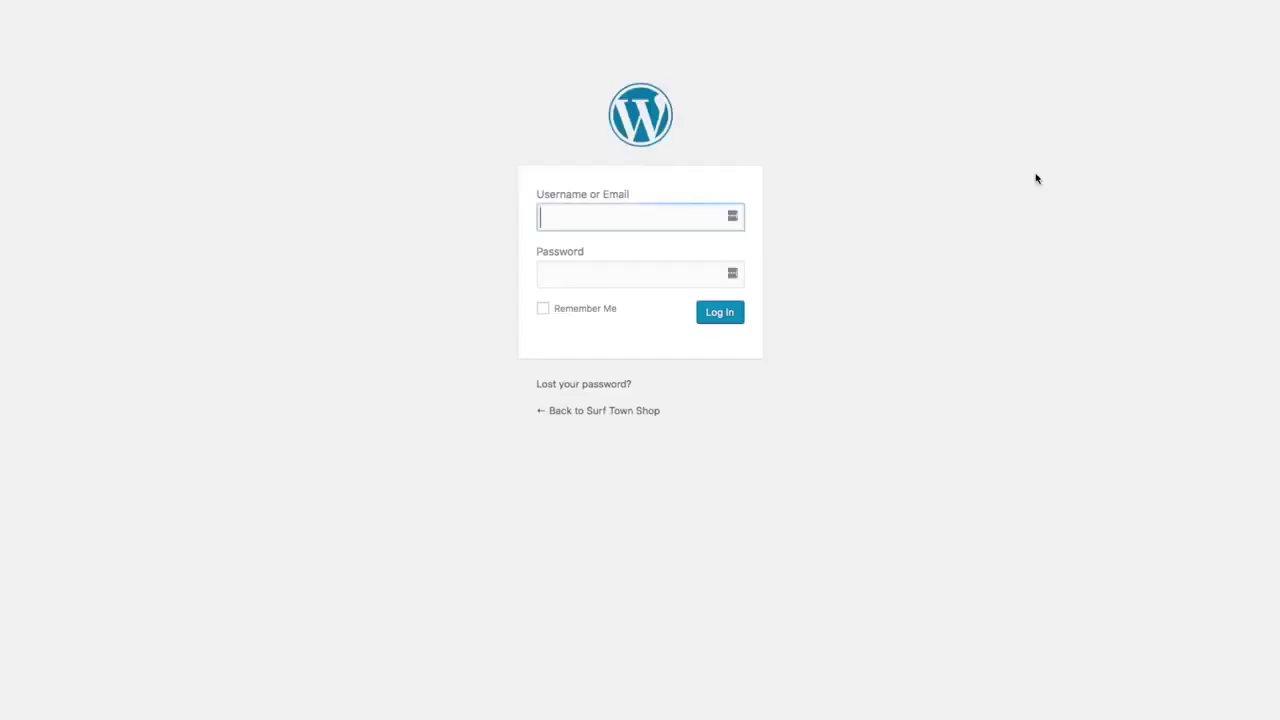
- Sign in to the Surf Town Shop WordPress admin with the admin username and password
type("timsurftown")
key("Tab")
type("••••••••••••")
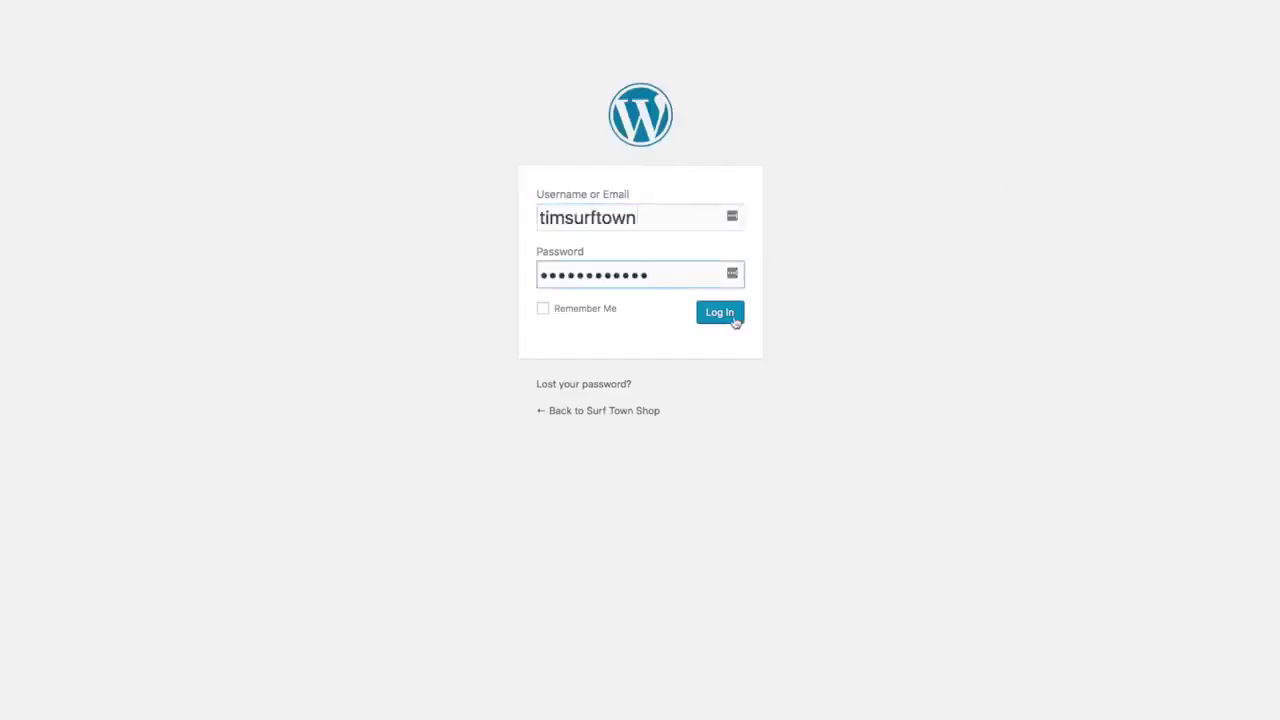
left_click(731, 320)
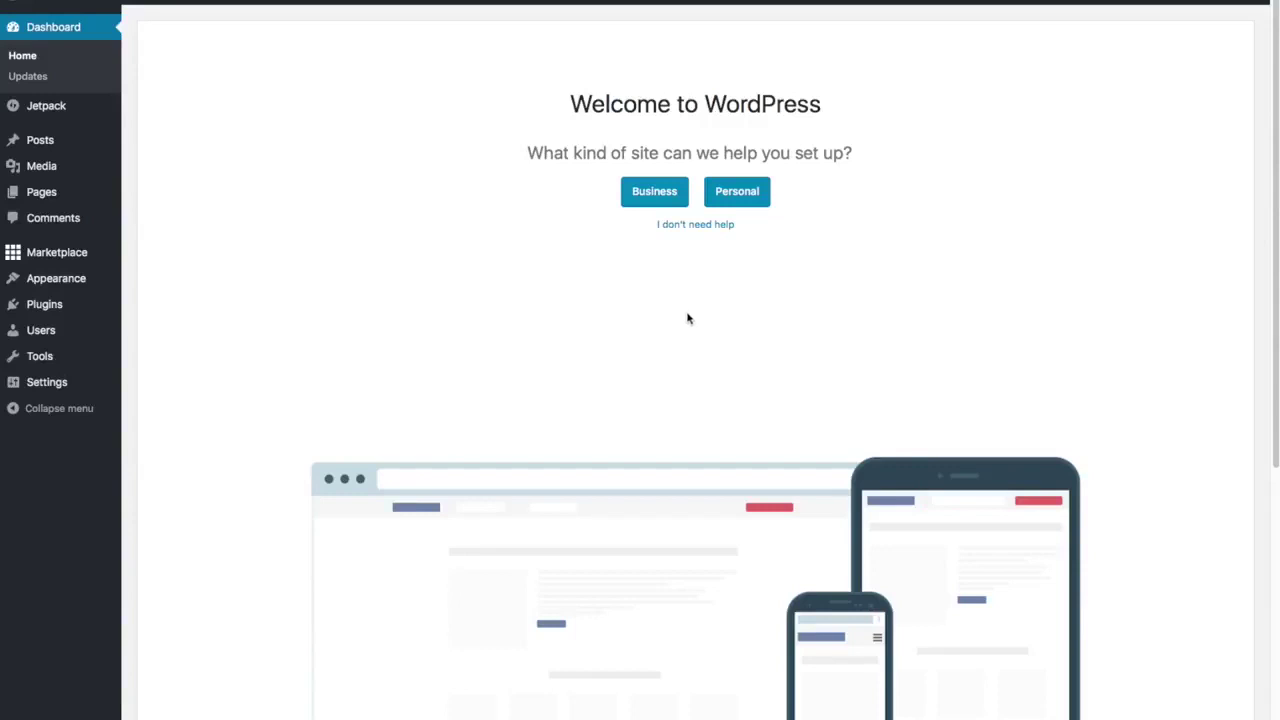
- Skip the site setup welcome prompt and close the WP Live promotion banner
left_click(698, 226)
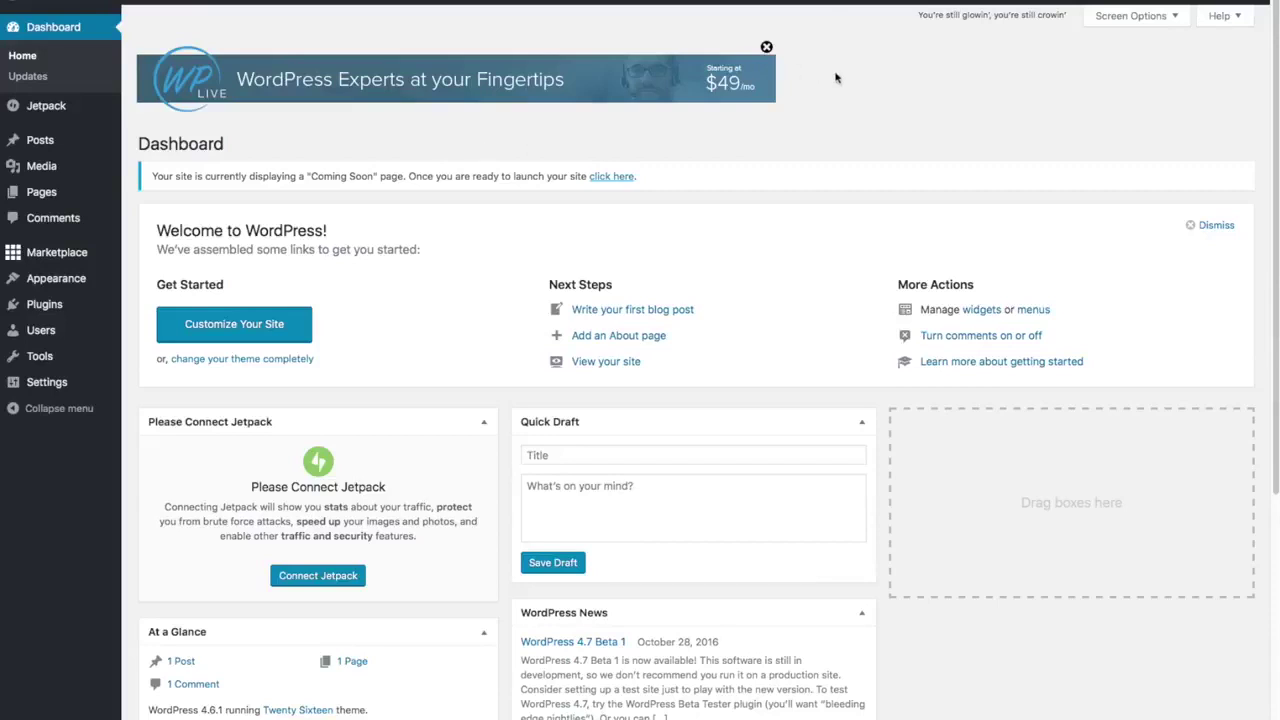
left_click(767, 47)
left_click(766, 47)
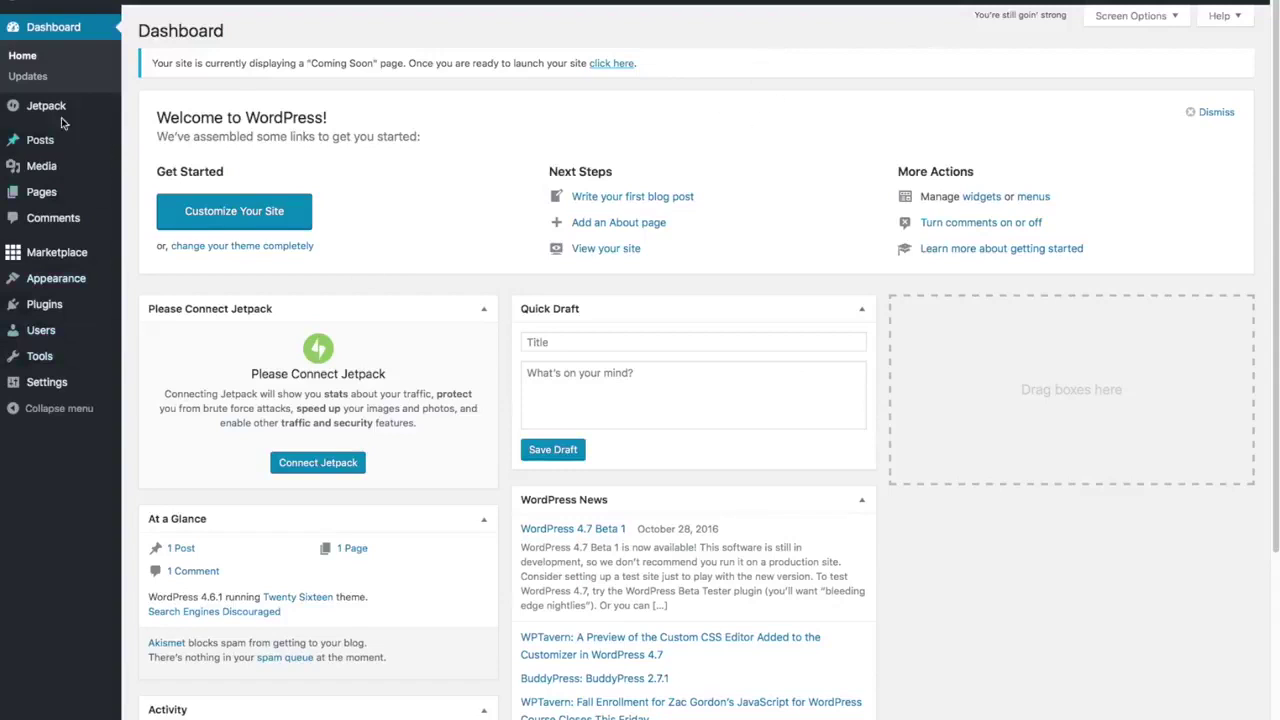
mouse_move(34, 258)
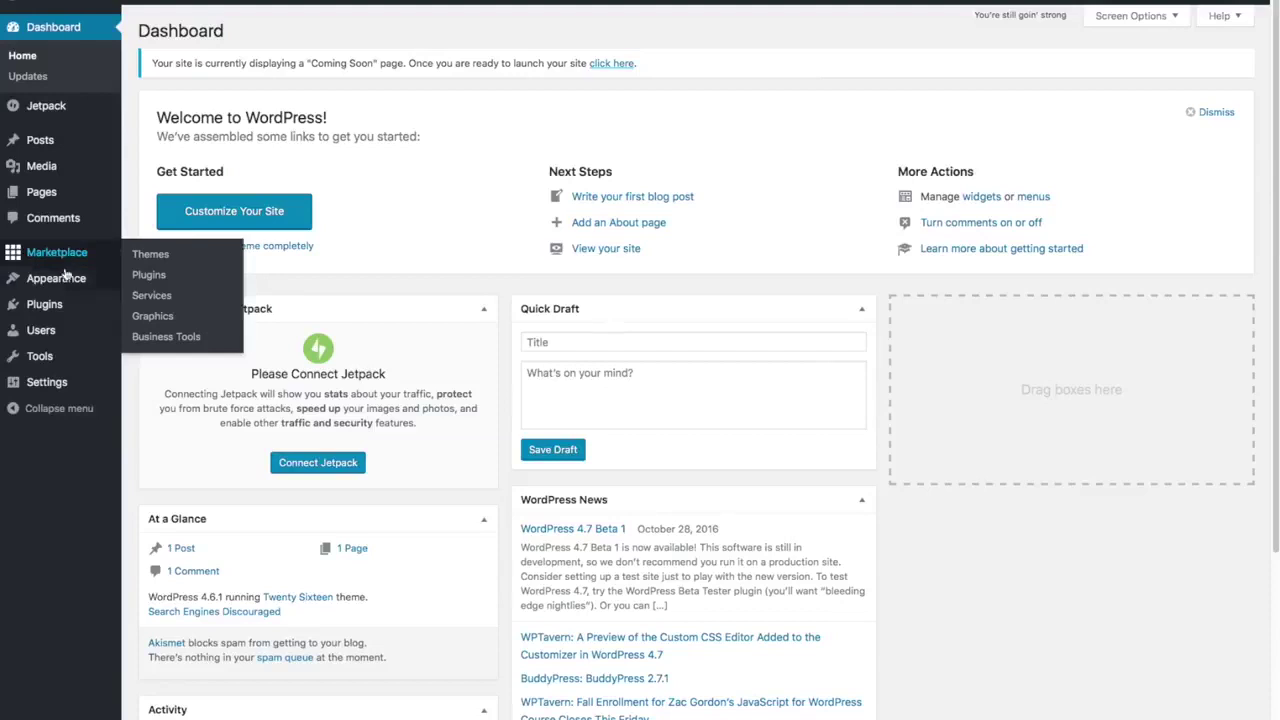
- Go to Plugins > Installed Plugins and tick the Hello Dolly checkbox
mouse_move(70, 305)
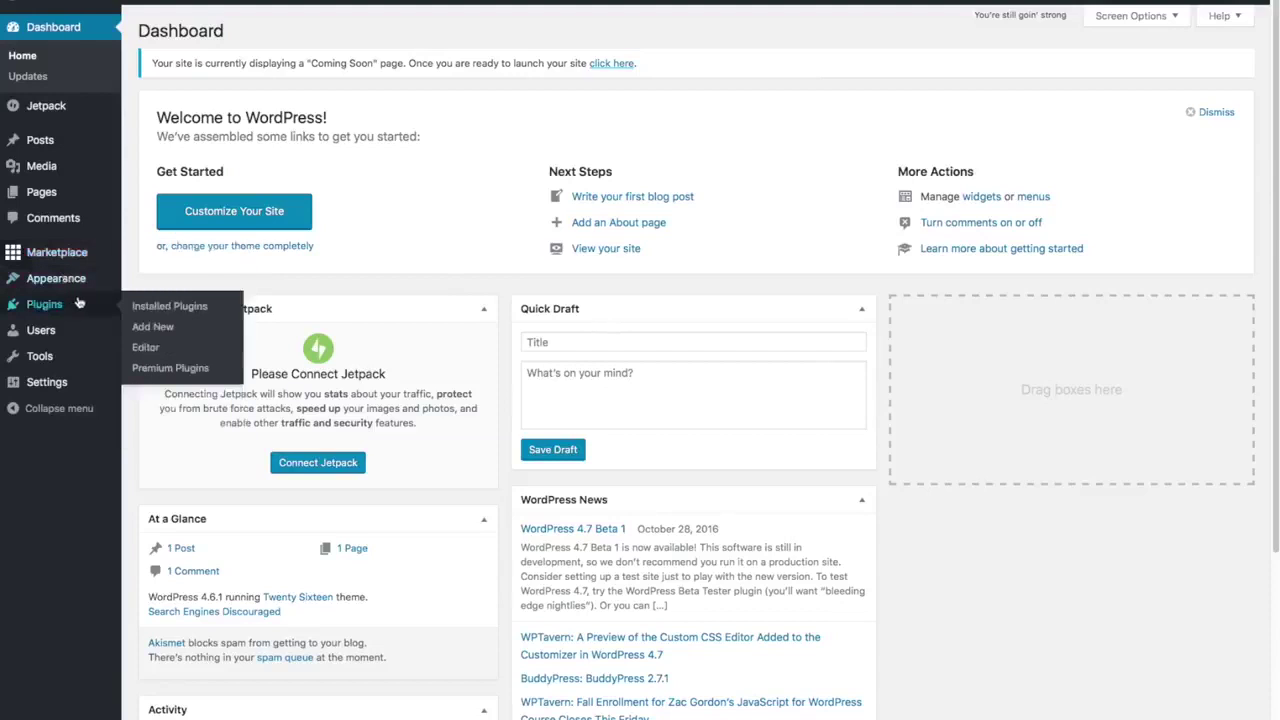
left_click(153, 306)
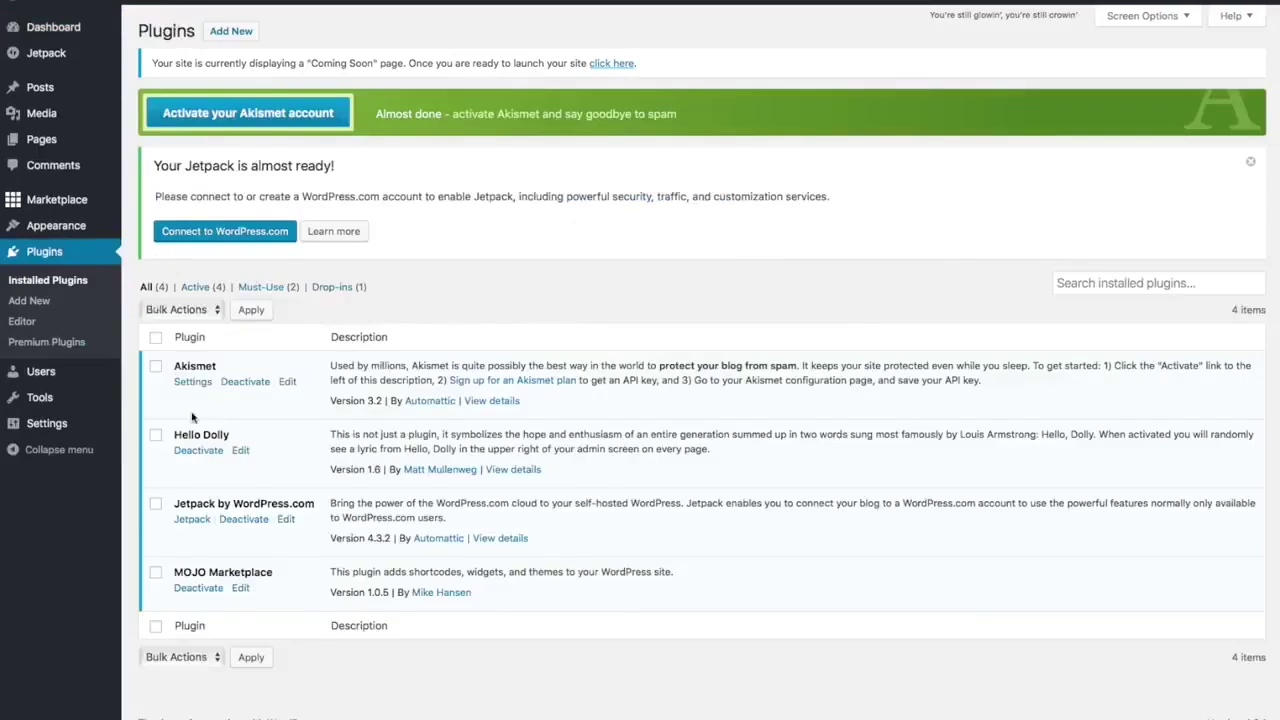
left_click(155, 434)
- Tick MOJO Marketplace alongside Hello Dolly in the plugins list
left_click(156, 574)
left_click(156, 574)
- Deactivate the selected Hello Dolly and MOJO Marketplace plugins with the Deactivate bulk action
left_click(214, 312)
left_click(200, 340)
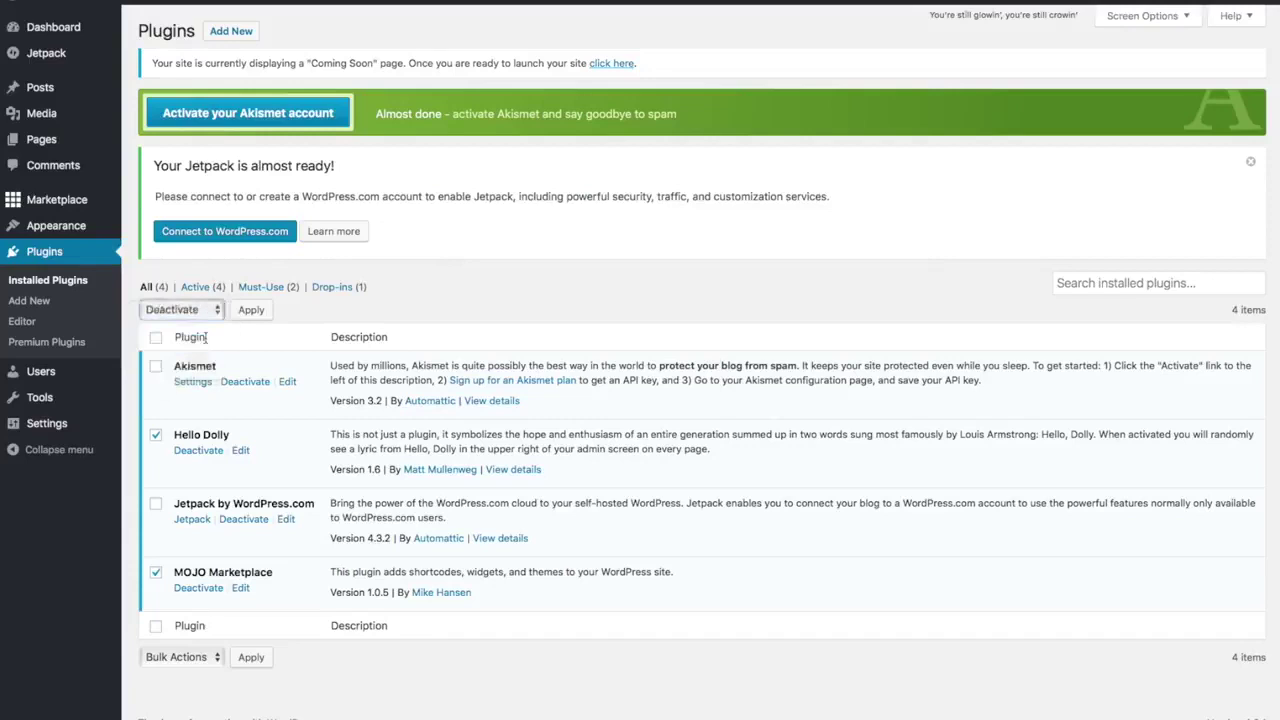
left_click(262, 310)
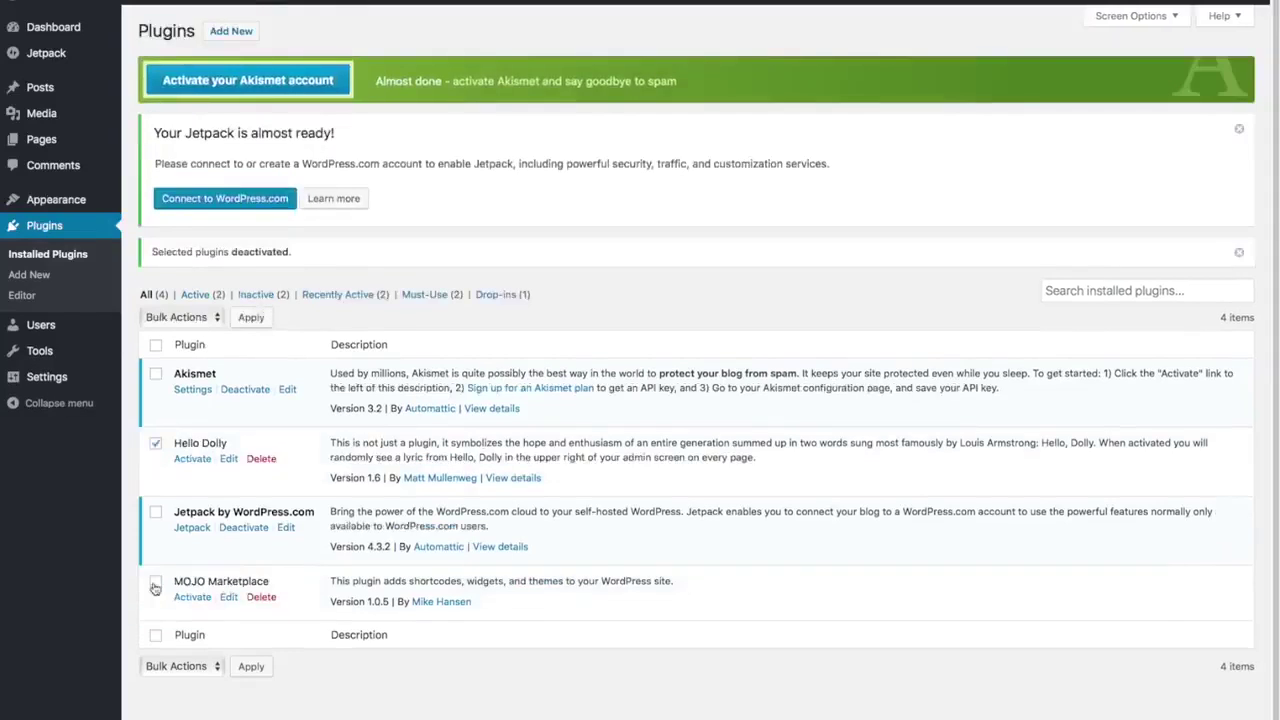
- Delete the deactivated Hello Dolly and MOJO Marketplace plugins and confirm the removal
left_click(155, 584)
left_click(212, 318)
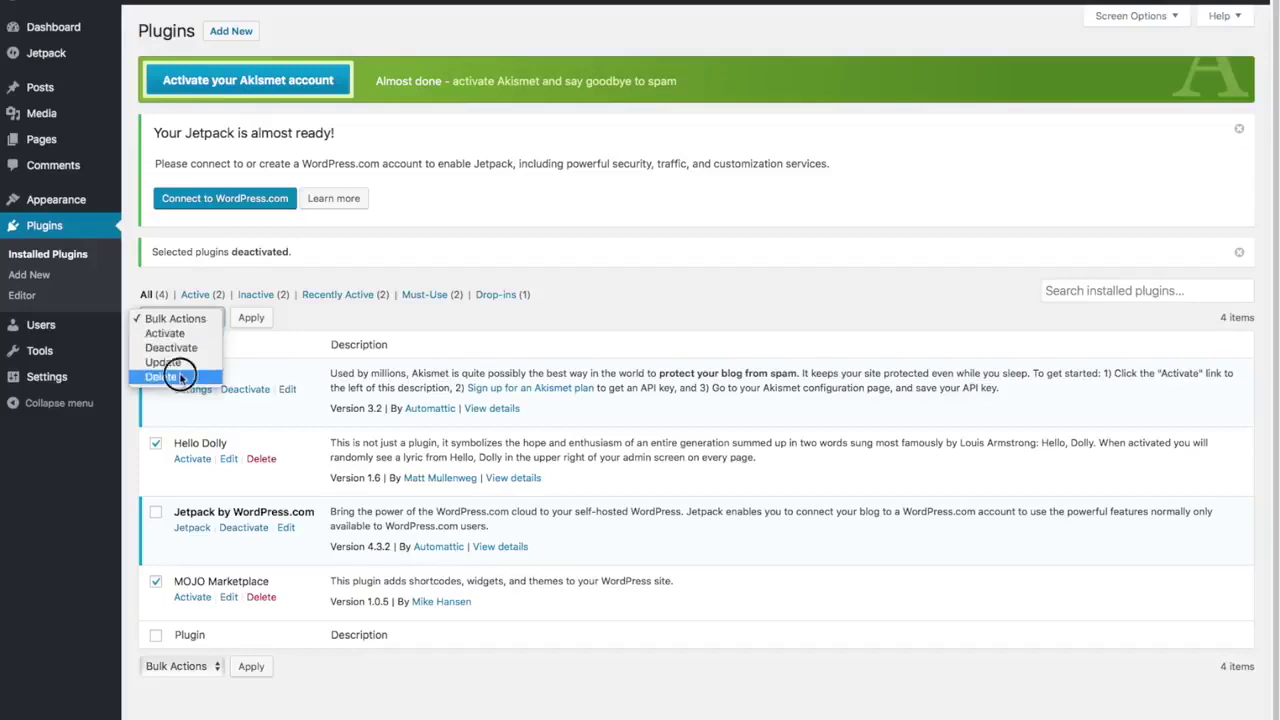
left_click(175, 376)
left_click(251, 318)
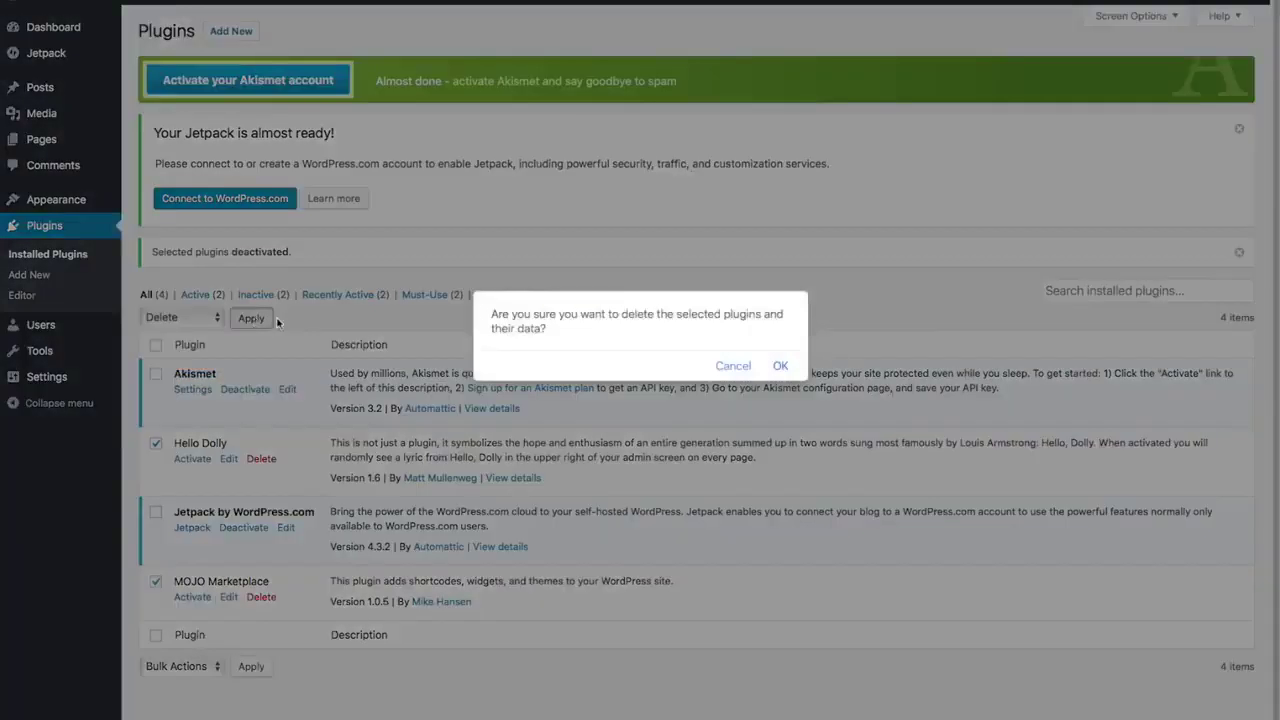
left_click(780, 366)
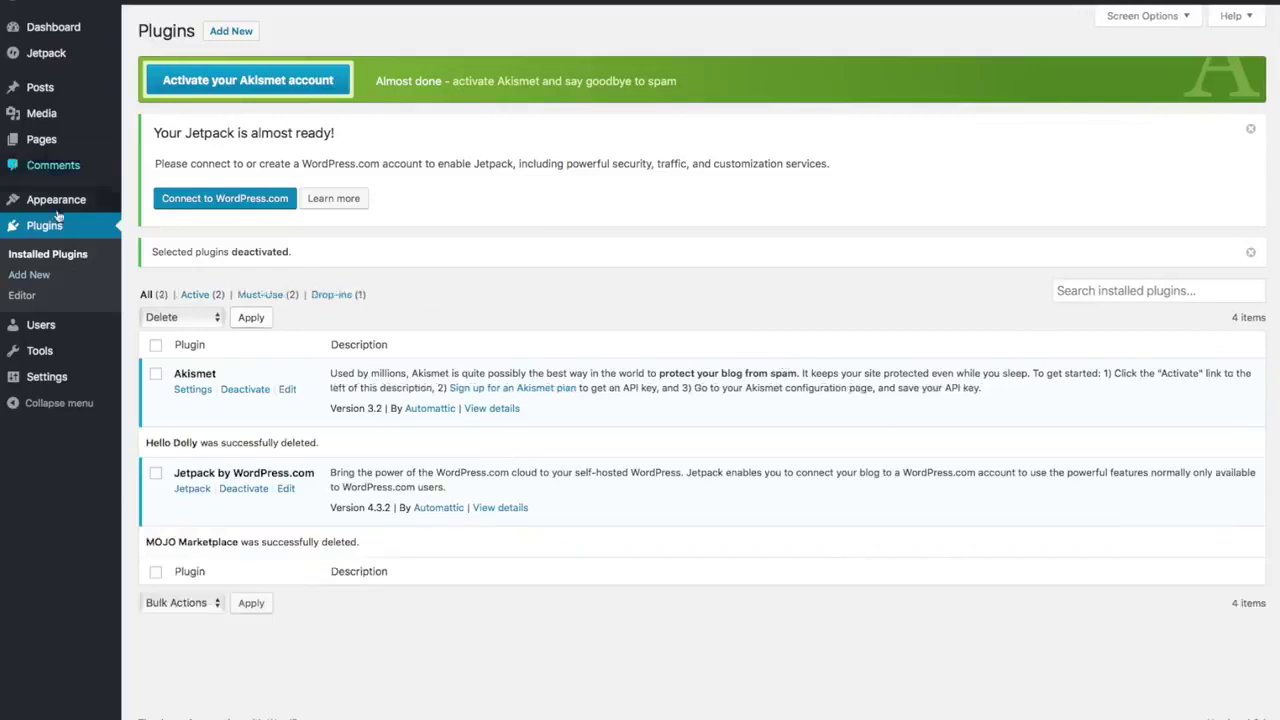
- In General Settings, replace the tagline with 'Best Surfboard Shop in Surf Town' and save
mouse_move(48, 378)
left_click(52, 383)
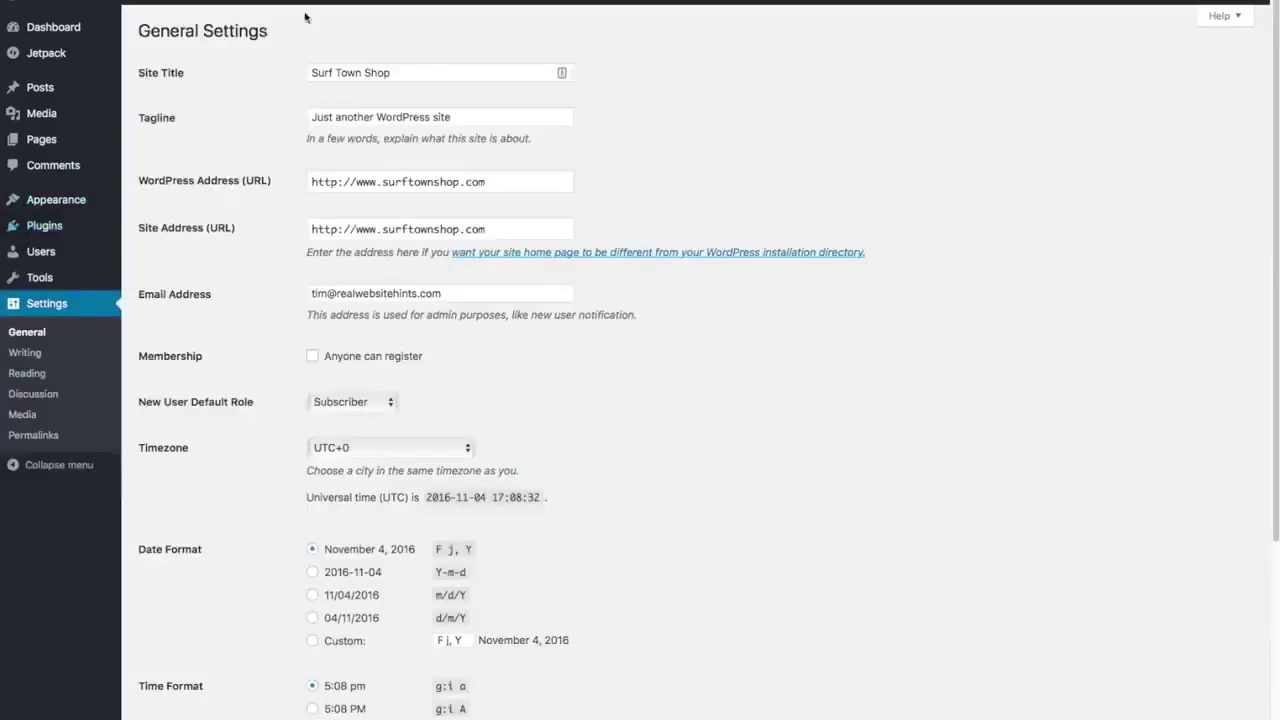
left_click(472, 116)
triple_click(472, 116)
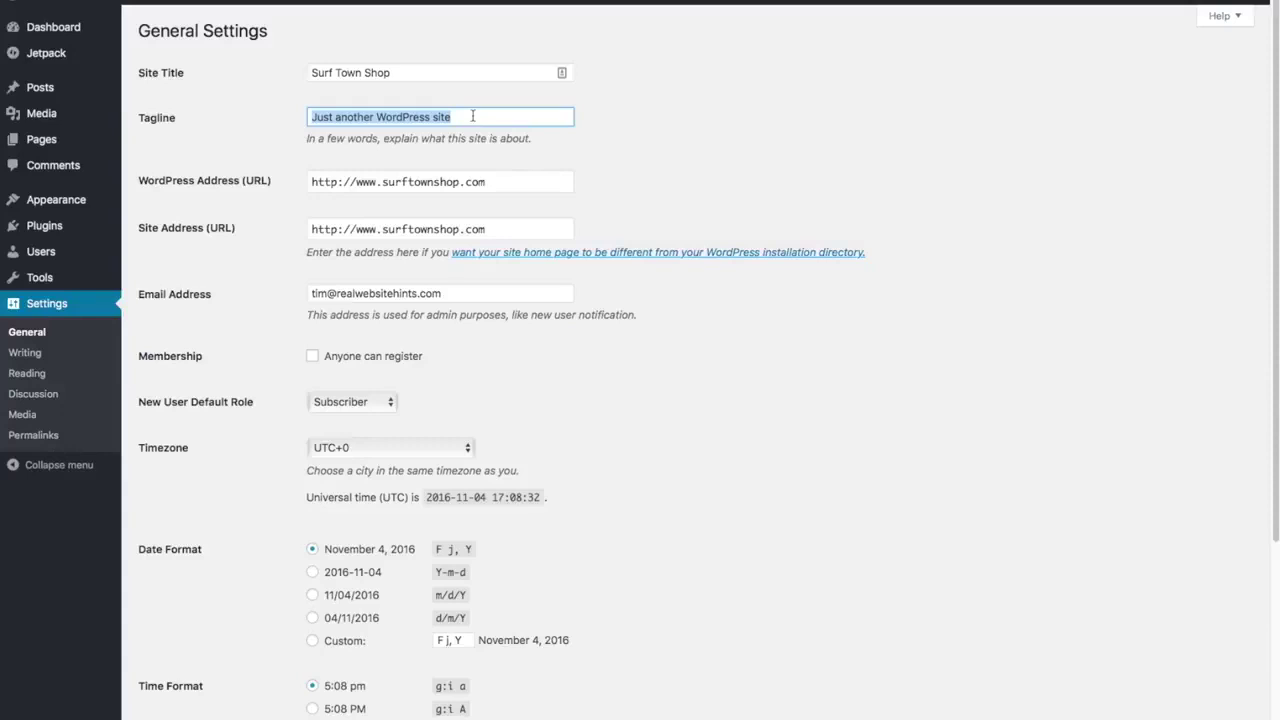
key("BackSpace")
type("Best Surfboar")
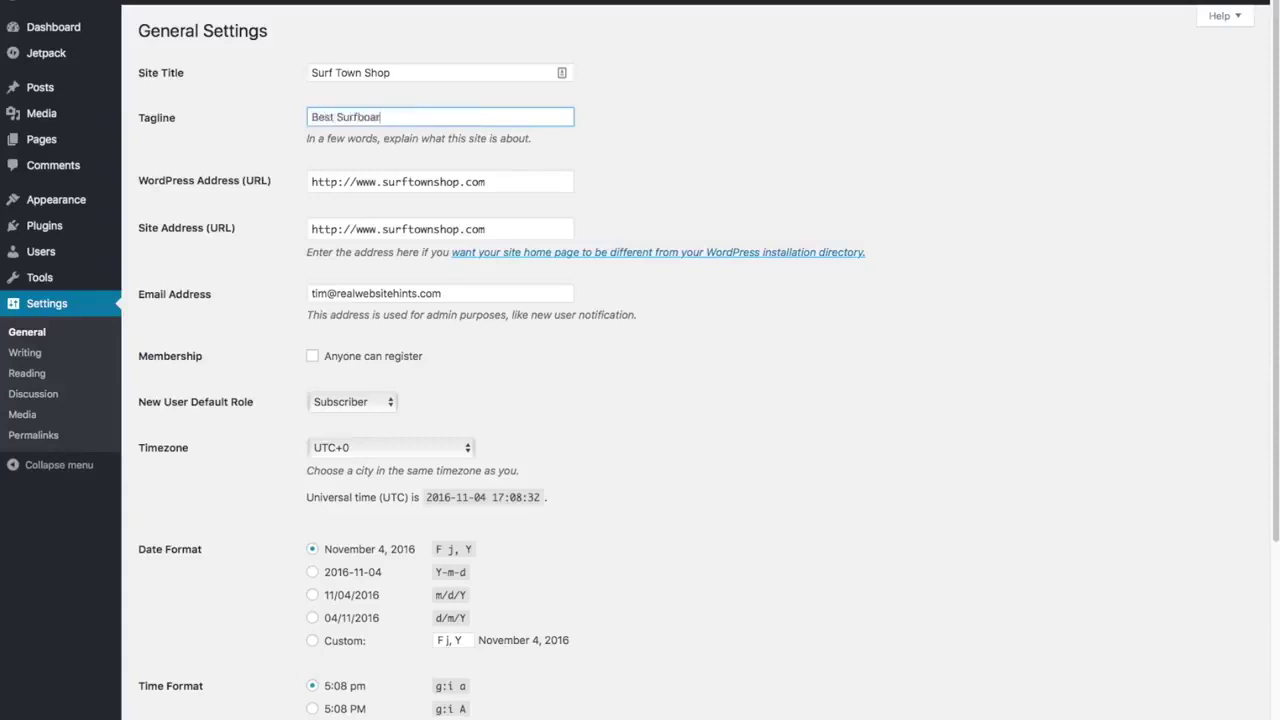
type("d Shop in Surf Town")
scroll(649, 208, "down", 5)
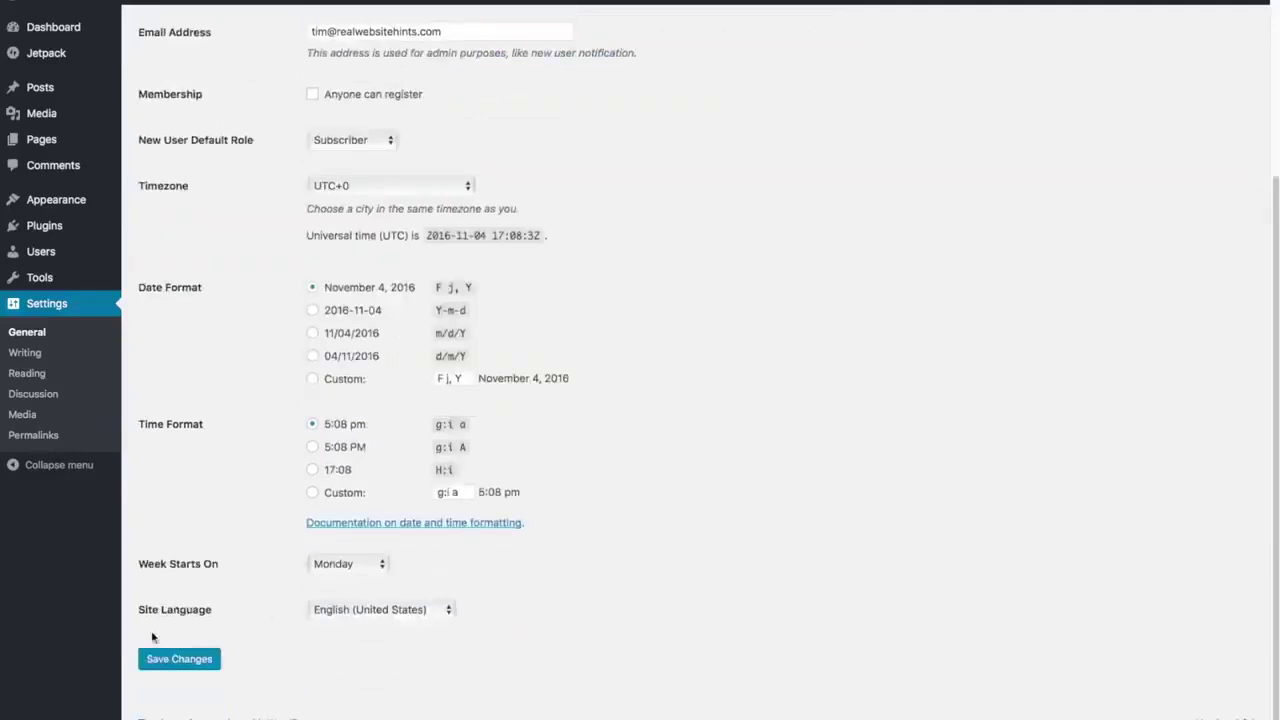
left_click(180, 666)
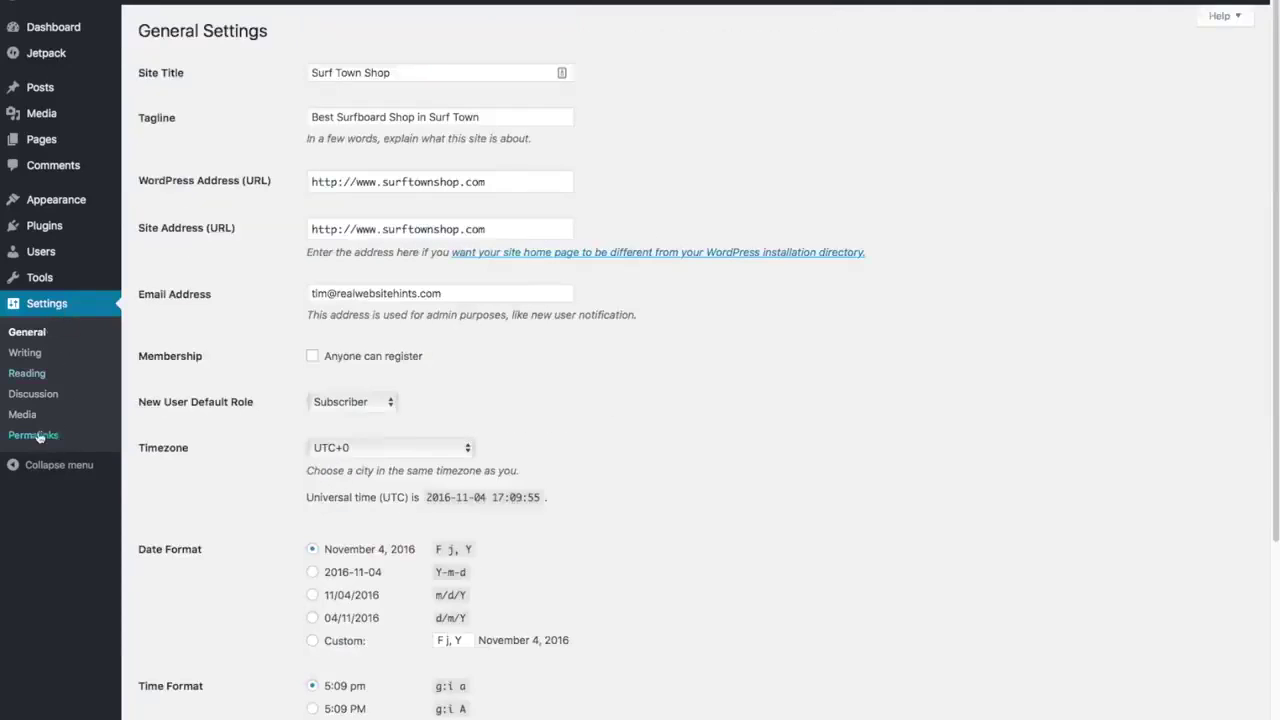
- Choose the Post name permalink structure in Permalink settings and save the change
left_click(31, 437)
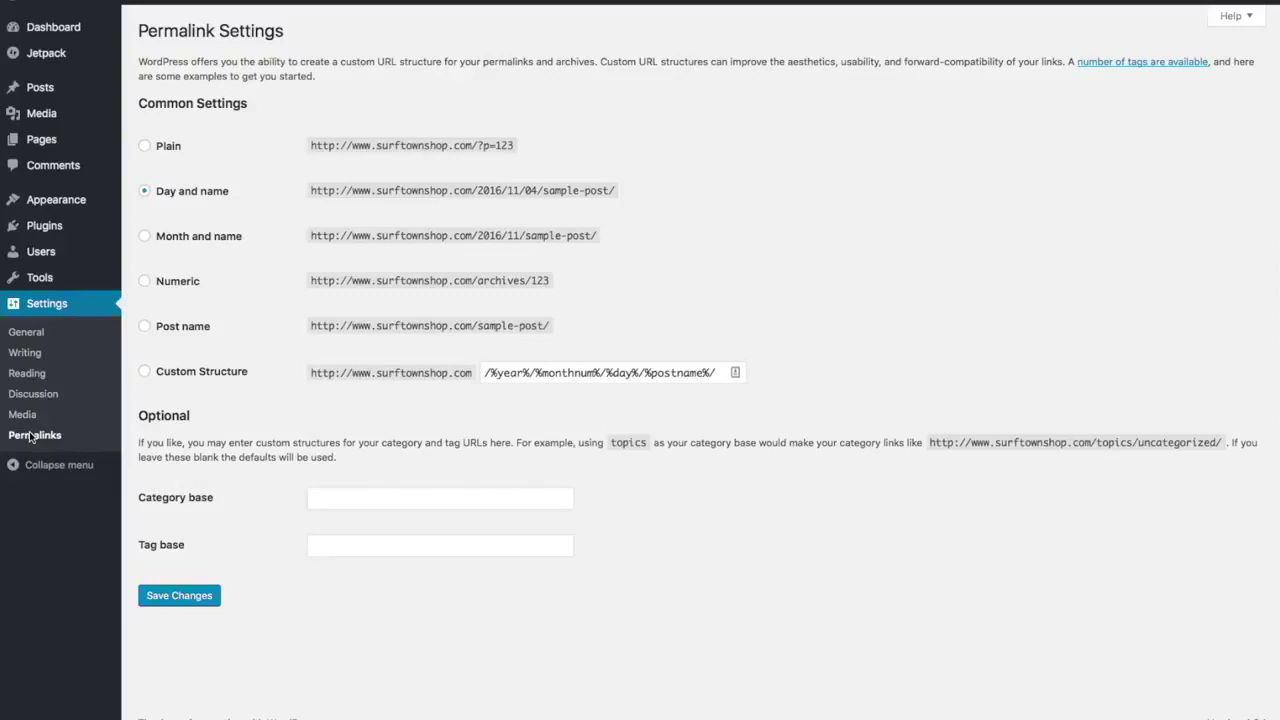
left_click(145, 327)
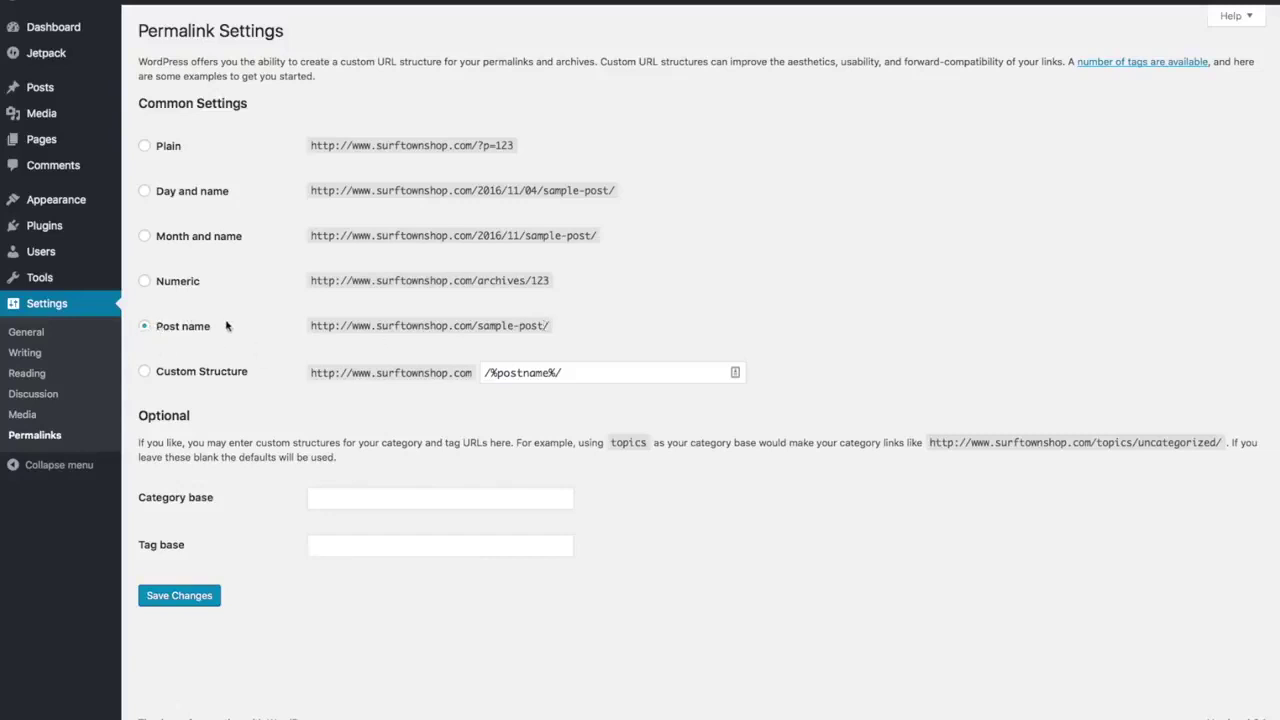
left_click(179, 596)
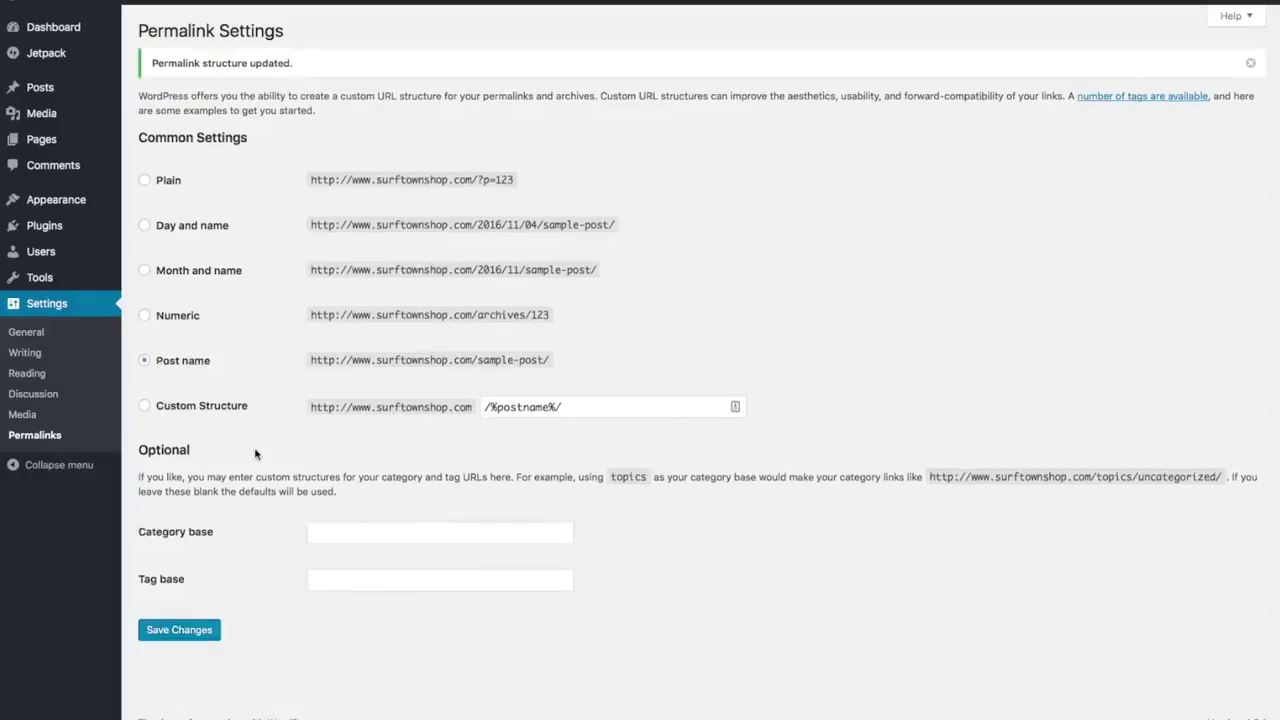